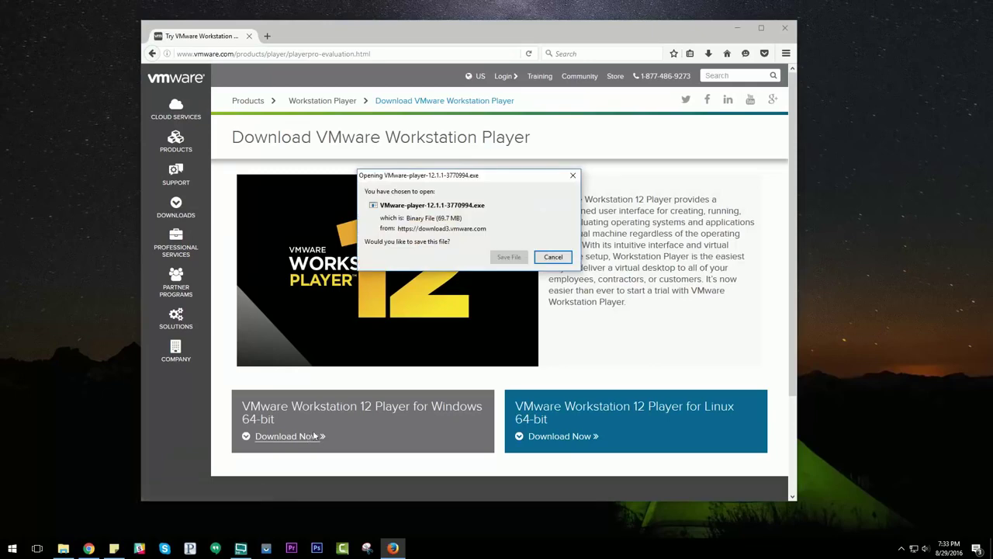
Save the VMware Workstation 12 Player Windows 64-bit installer and open a new Firefox tab
left_click(508, 256)
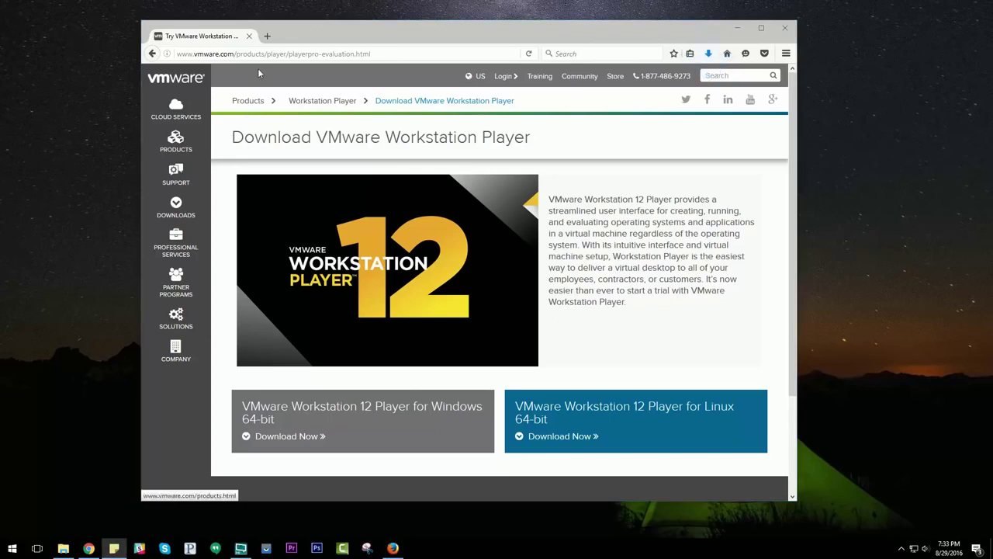
left_click(266, 36)
Download Mac OS 10.11 El Capitan.rar from the pasted Google Drive link, bypassing the virus-scan warning, and check its progress
key("ctrl+v")
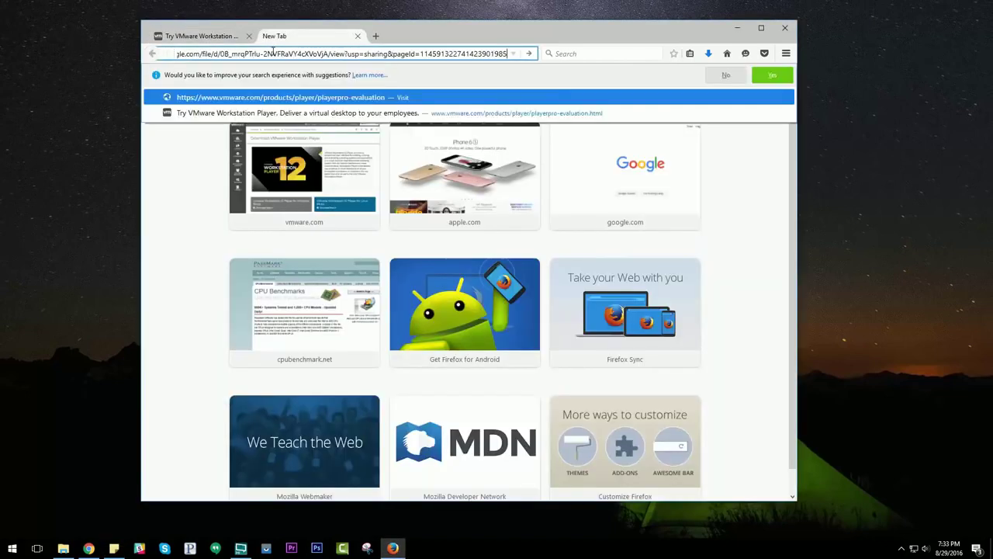
key("Return")
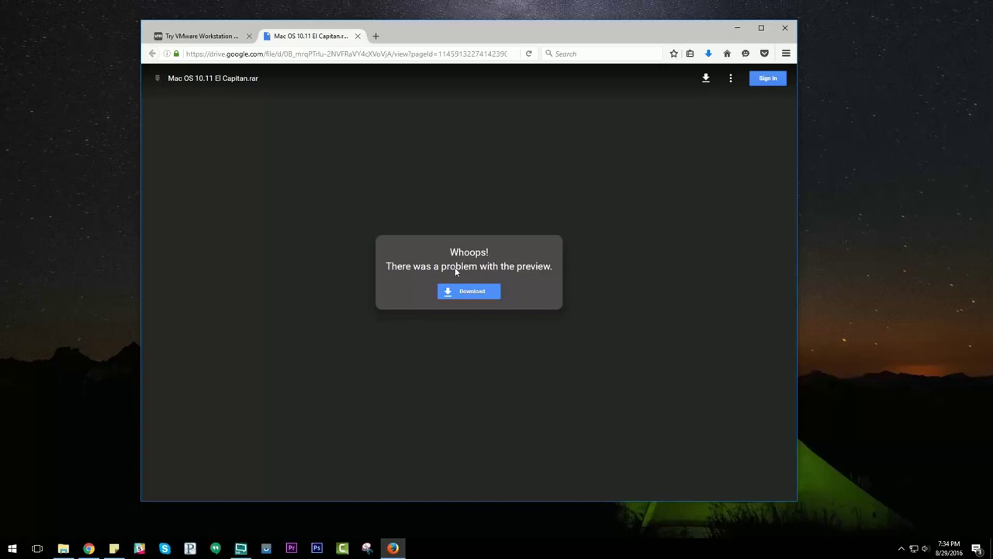
left_click(468, 293)
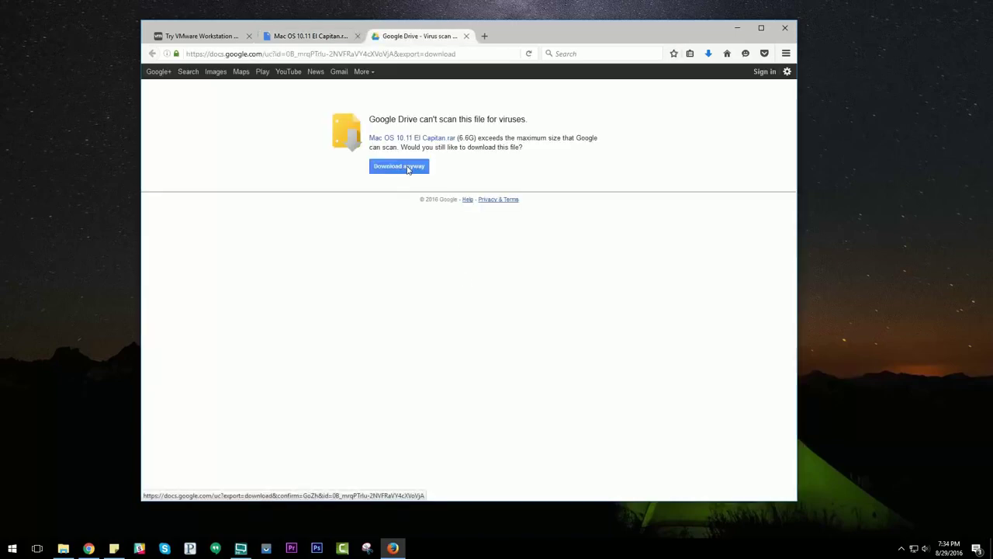
left_click(406, 169)
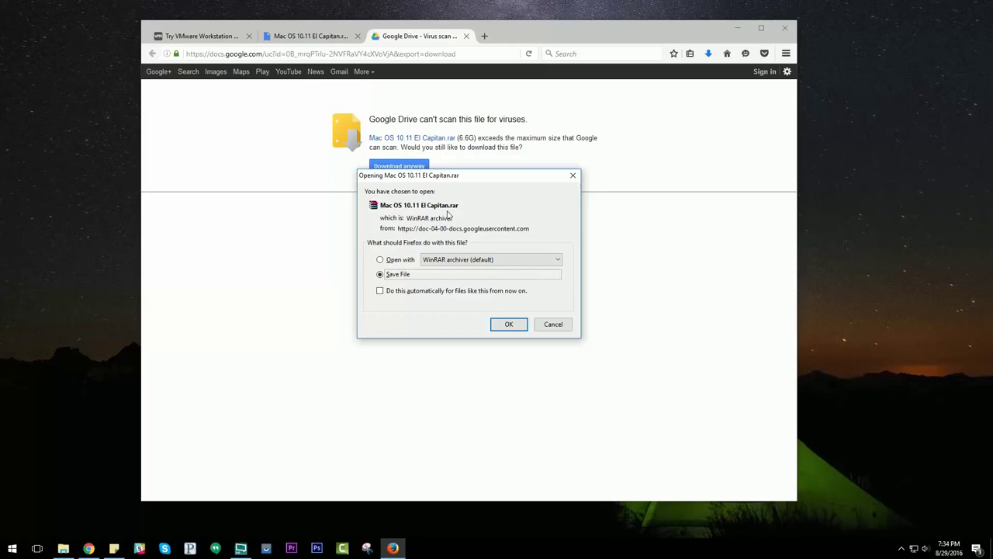
left_click(509, 324)
left_click(708, 56)
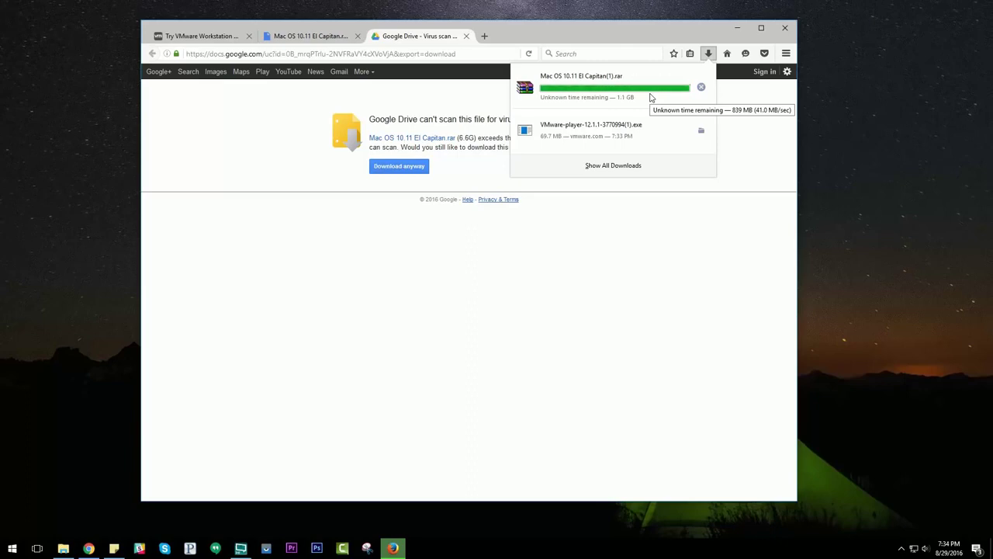
Run the downloaded Player installer as allowed by UAC and accept the licence agreement
left_click(588, 136)
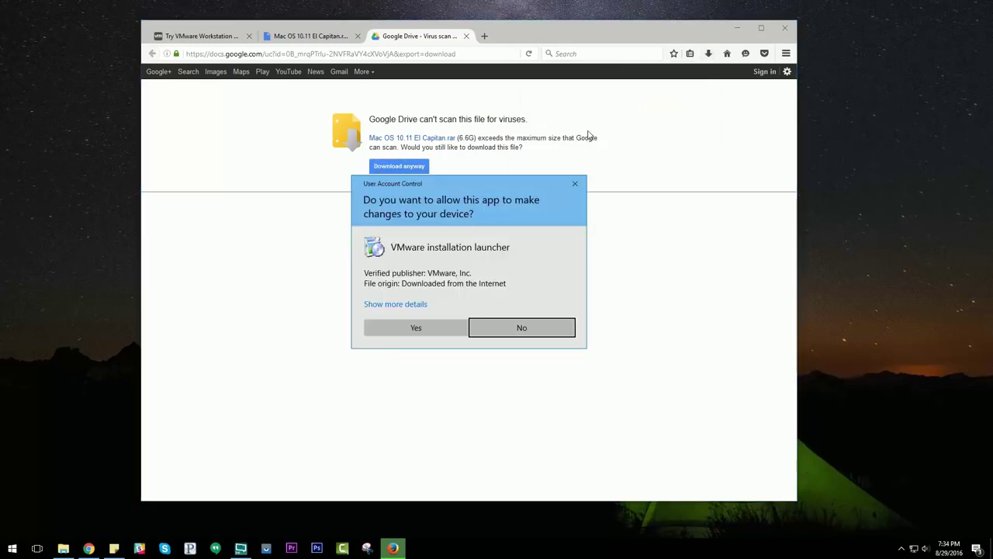
left_click(417, 328)
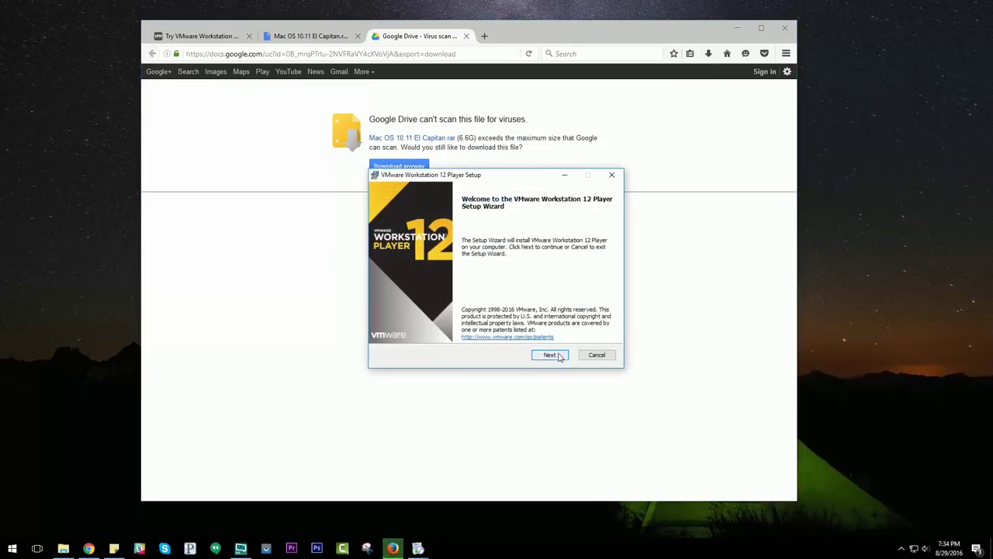
left_click(556, 356)
left_click(415, 332)
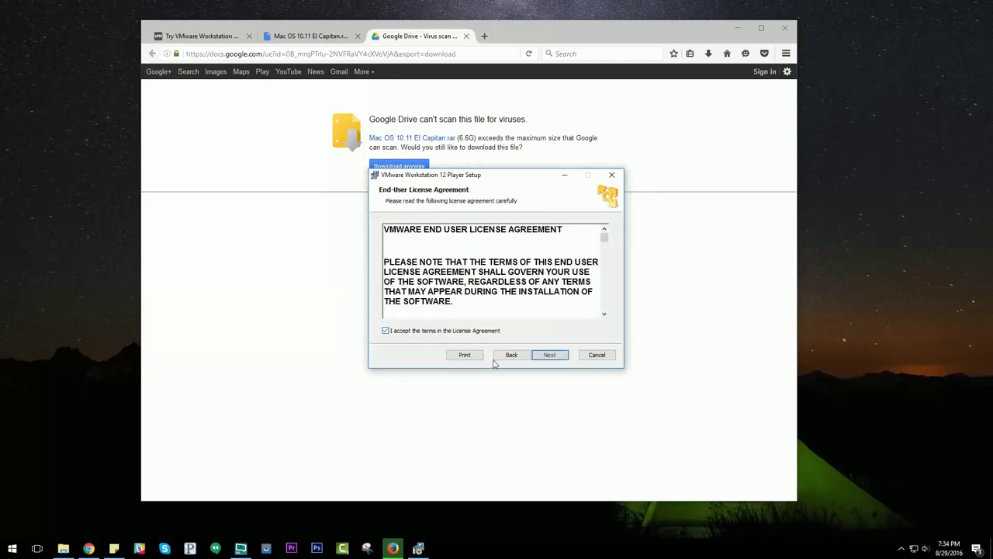
left_click(543, 355)
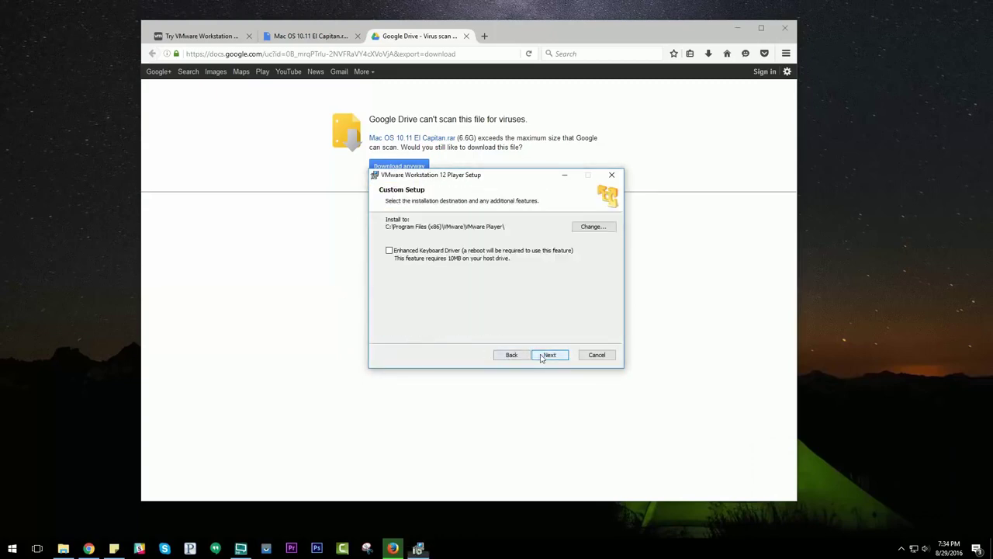
Enable the Enhanced Keyboard Driver, turn off usage statistics, keep both shortcuts, and finish installing
left_click(414, 254)
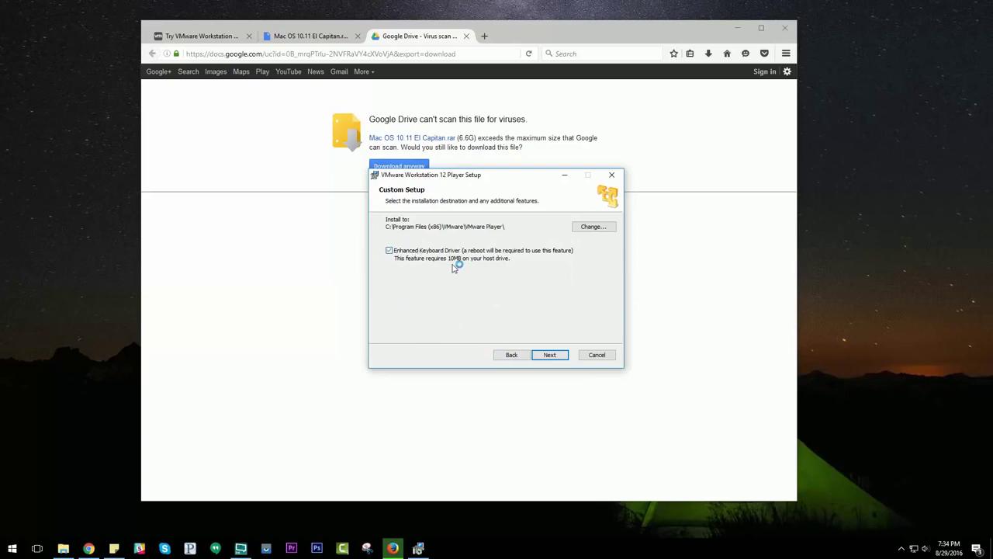
left_click(559, 359)
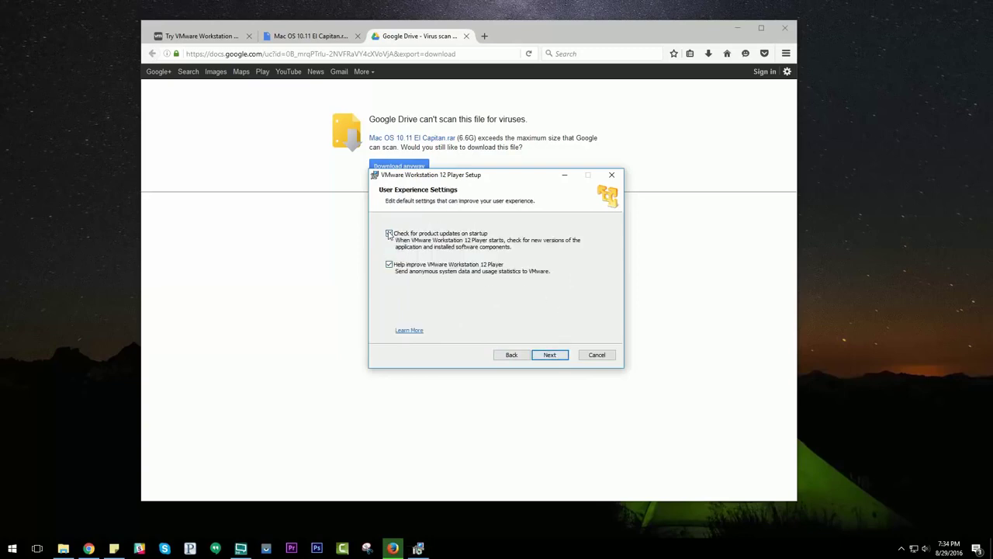
left_click(390, 267)
left_click(556, 357)
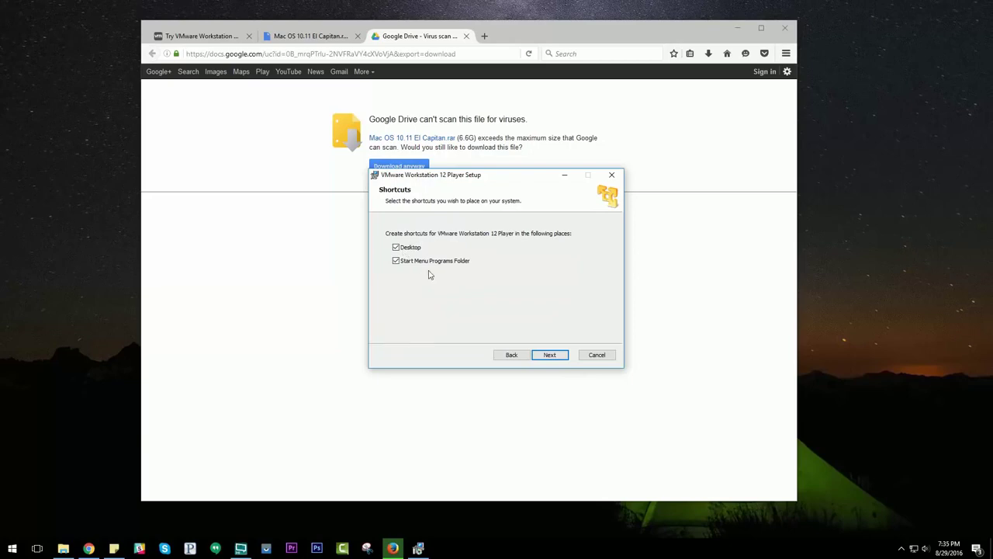
left_click(549, 355)
left_click(549, 355)
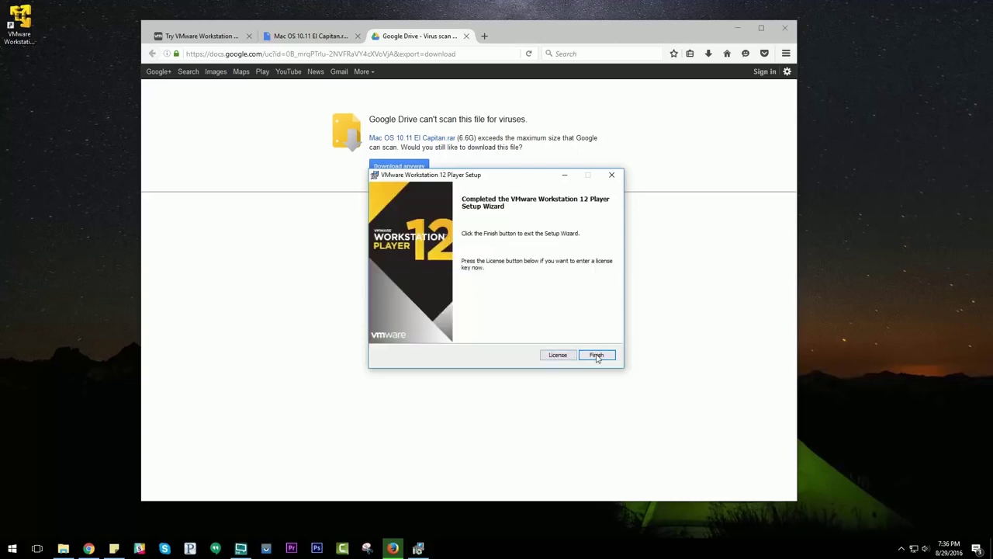
left_click(597, 355)
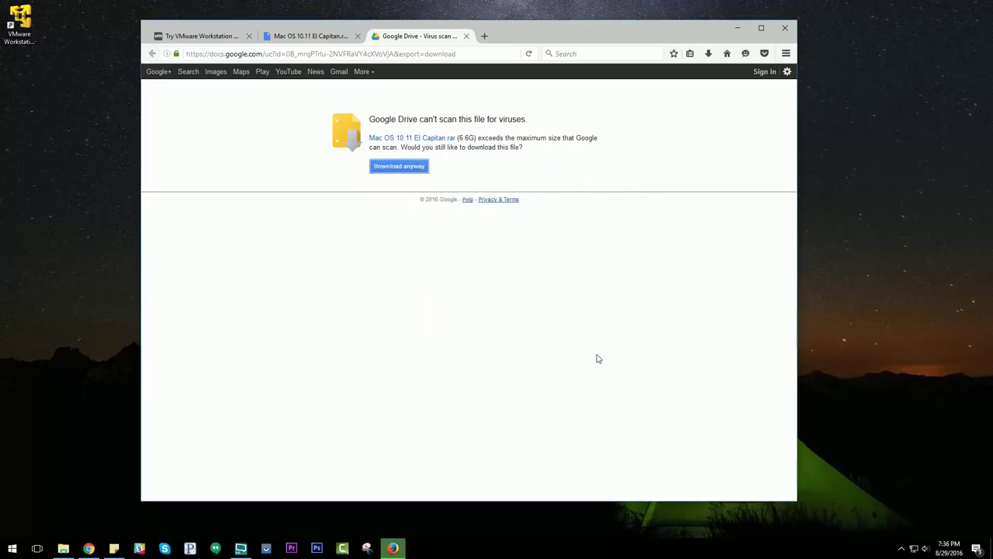
Launch Player from its desktop shortcut, skip the Workstation 12 Pro update, and bring Firefox back to front
left_click(27, 23)
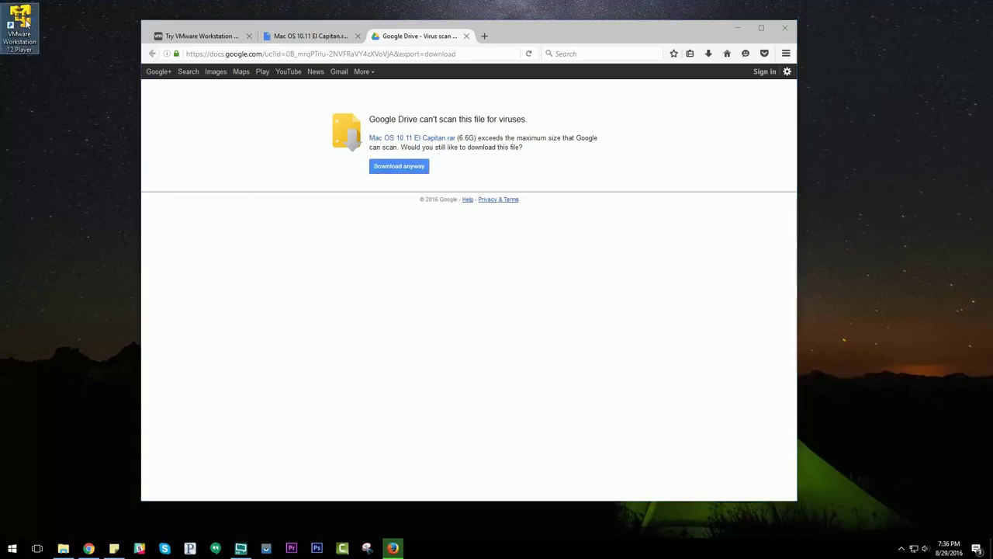
double_click(27, 23)
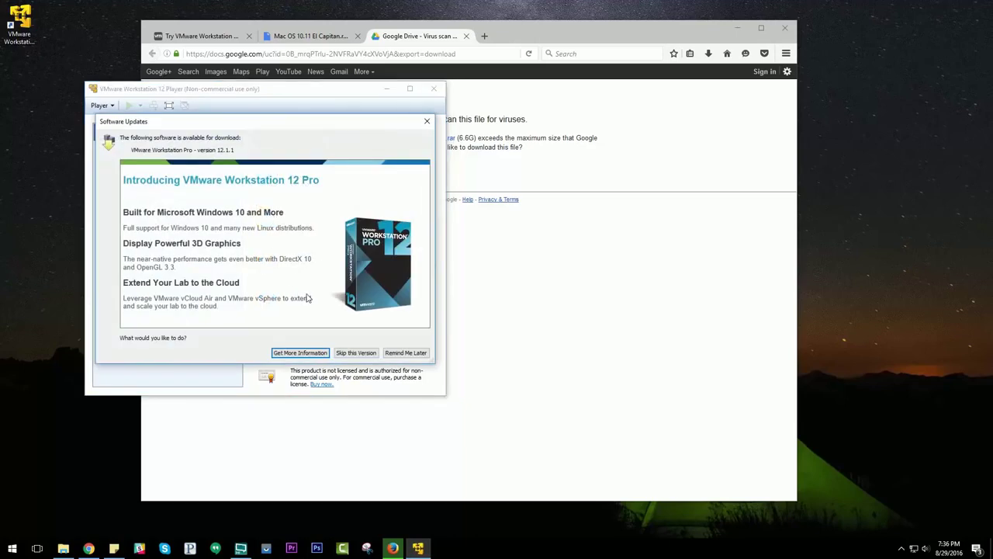
left_click(356, 353)
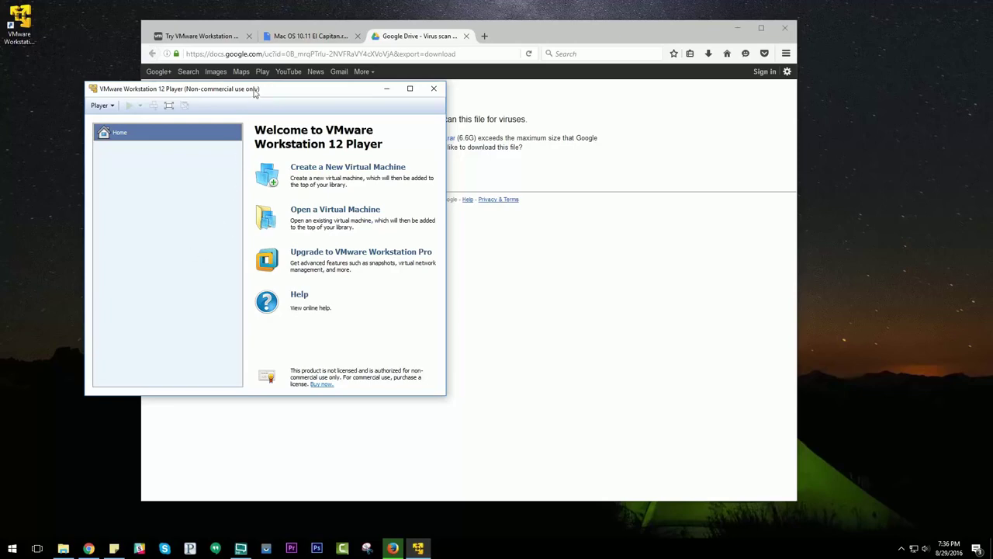
left_click_drag(253, 90, 292, 112)
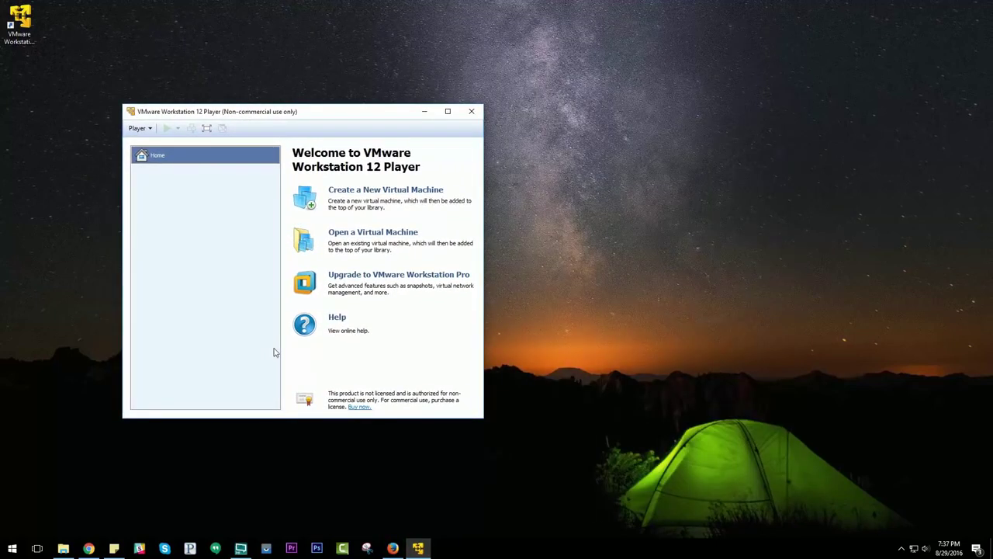
left_click(393, 548)
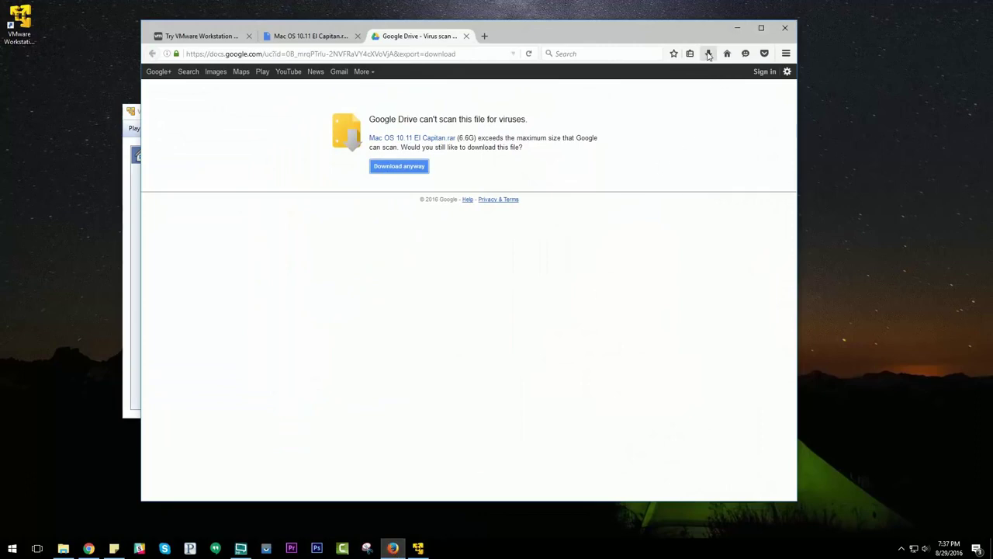
Open the finished Mac OS 10.11 El Capitan(1).rar download in WinRAR from Firefox's downloads list
left_click(709, 55)
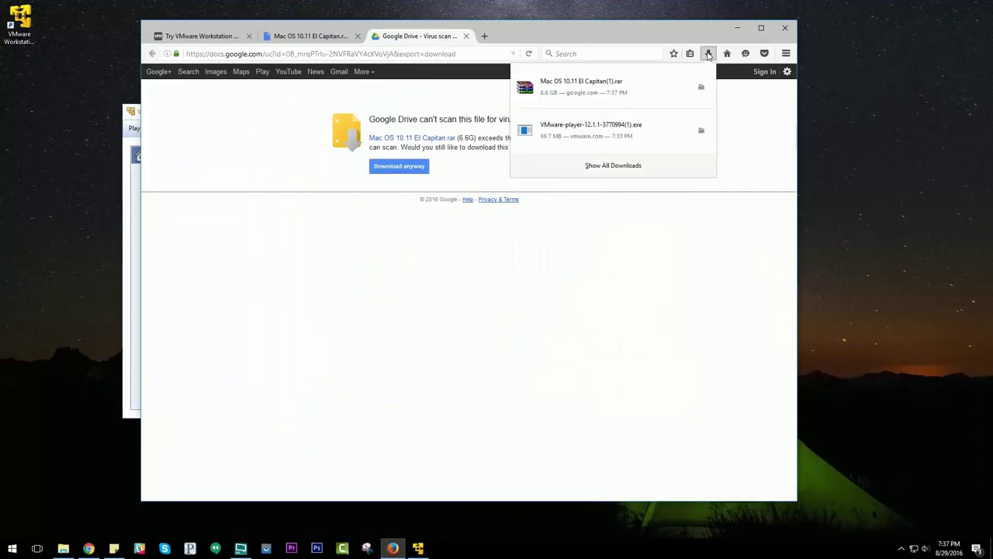
left_click(619, 87)
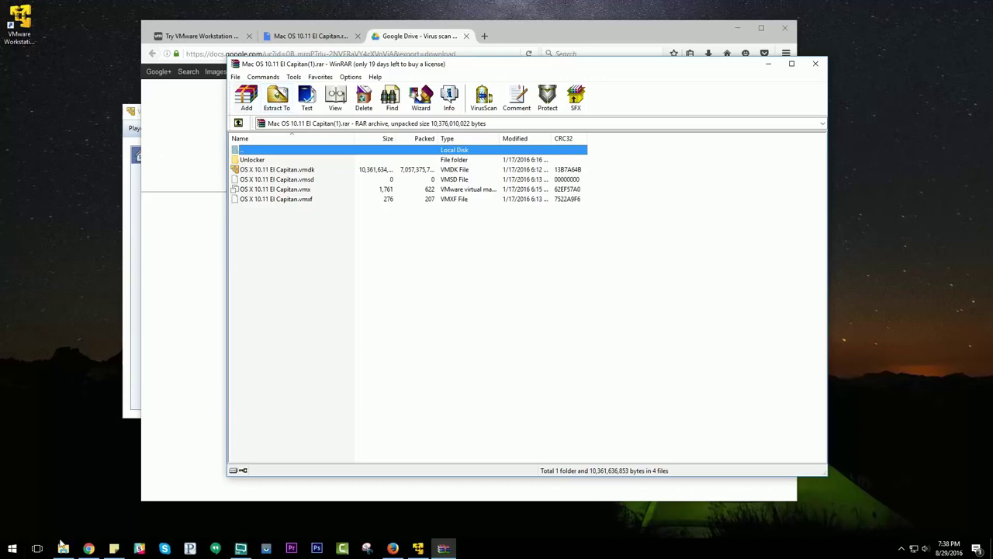
left_click(63, 547)
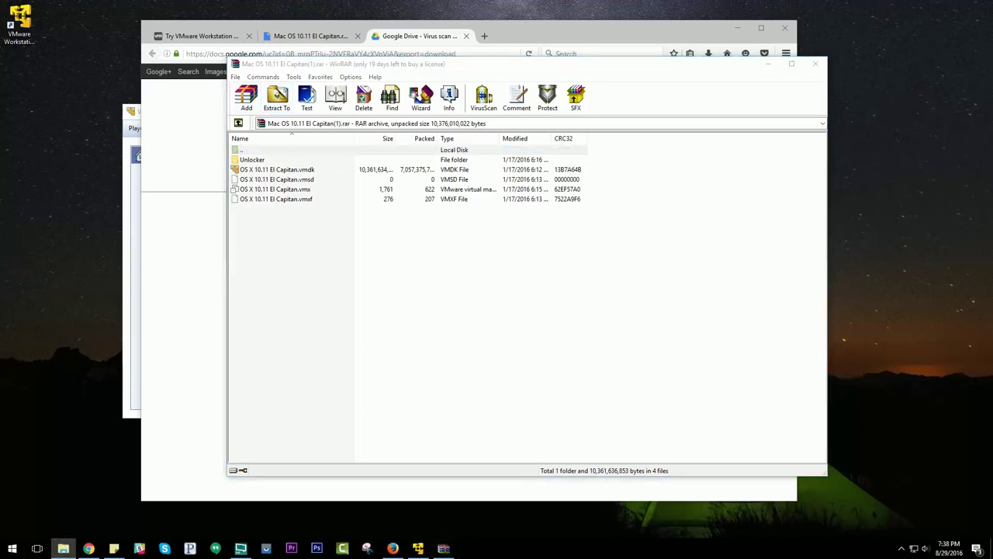
Make a new folder named OSX on Local Disk (C:) and close File Explorer
left_click_drag(339, 221, 508, 118)
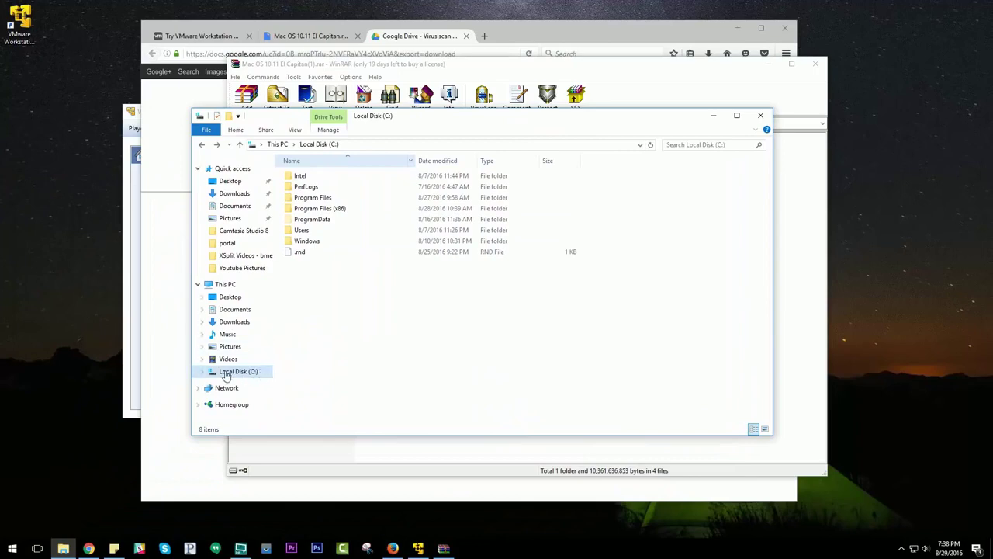
right_click(309, 277)
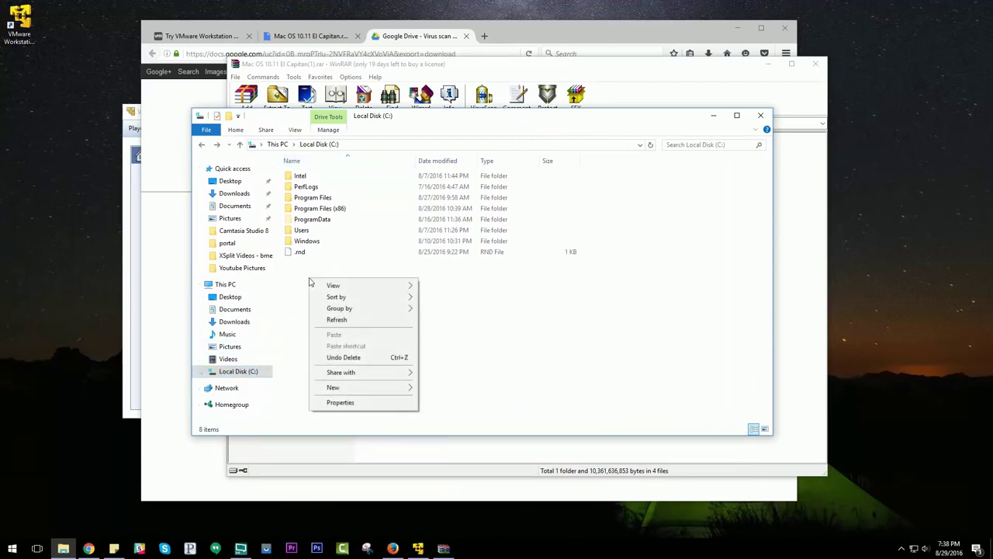
mouse_move(354, 387)
left_click(440, 390)
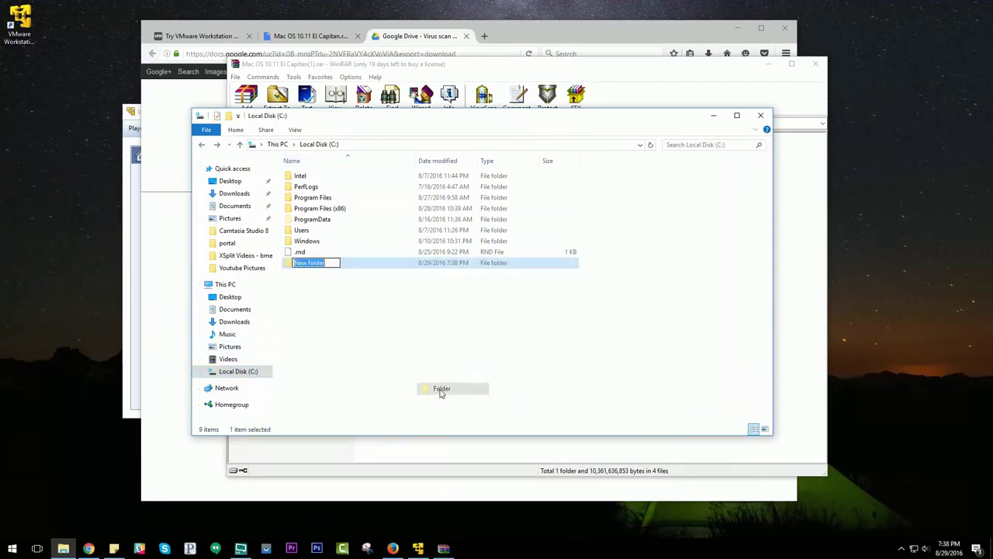
type("OSX")
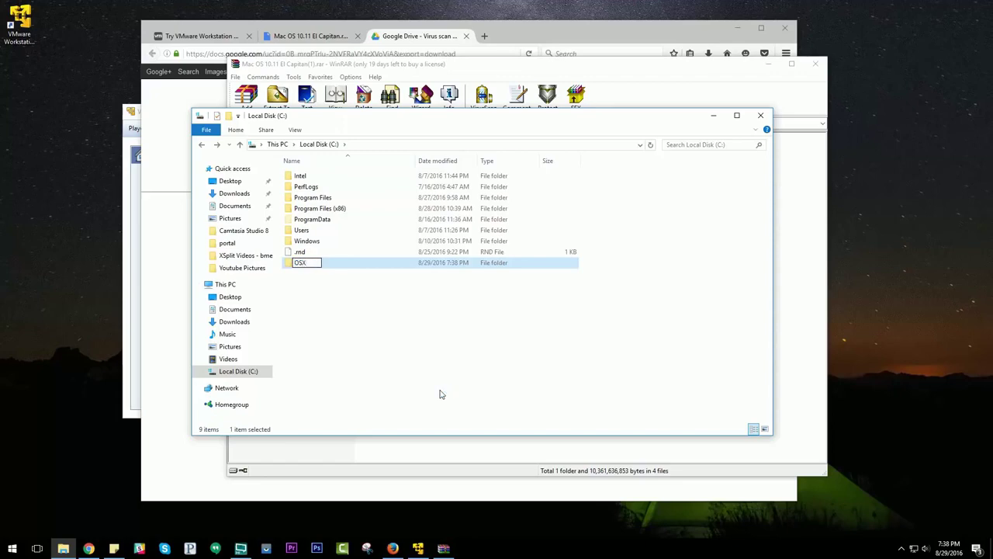
key("Return")
left_click(760, 116)
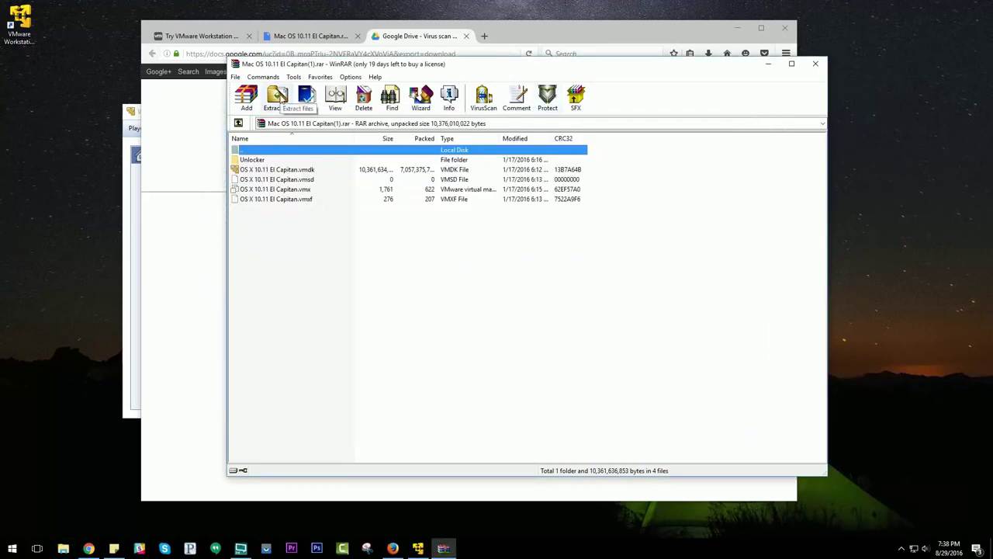
Use WinRAR's Extract To to unpack the El Capitan archive into C:\OSX
left_click(278, 97)
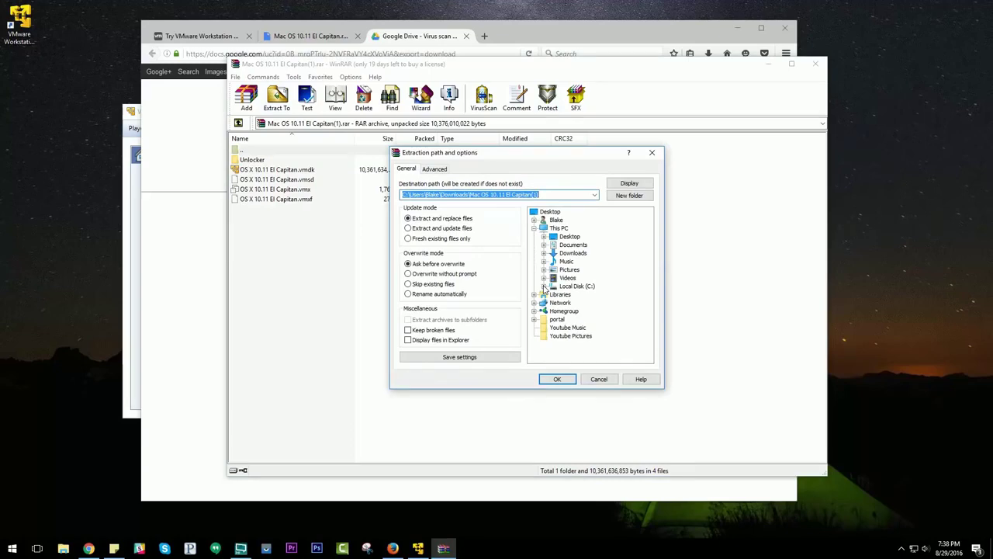
left_click(544, 286)
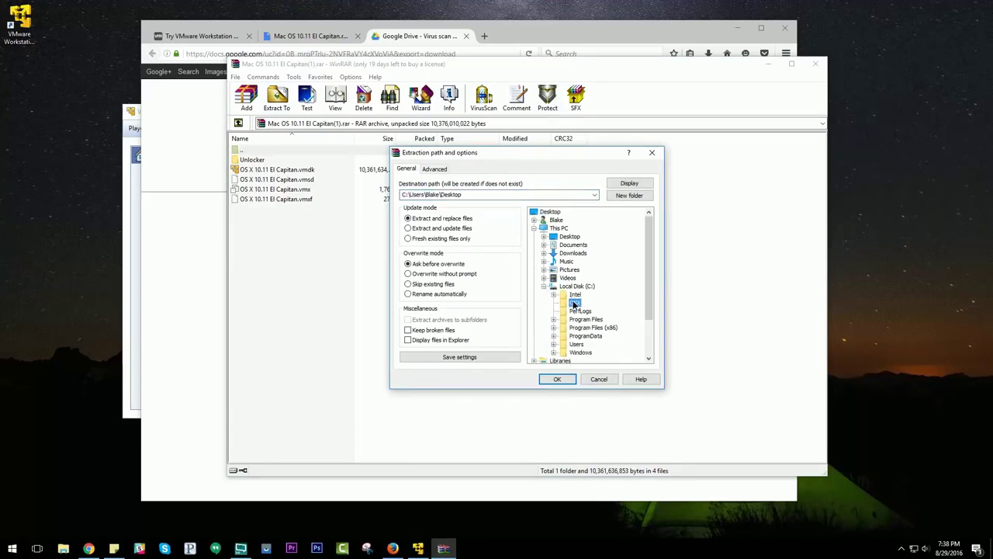
left_click(559, 378)
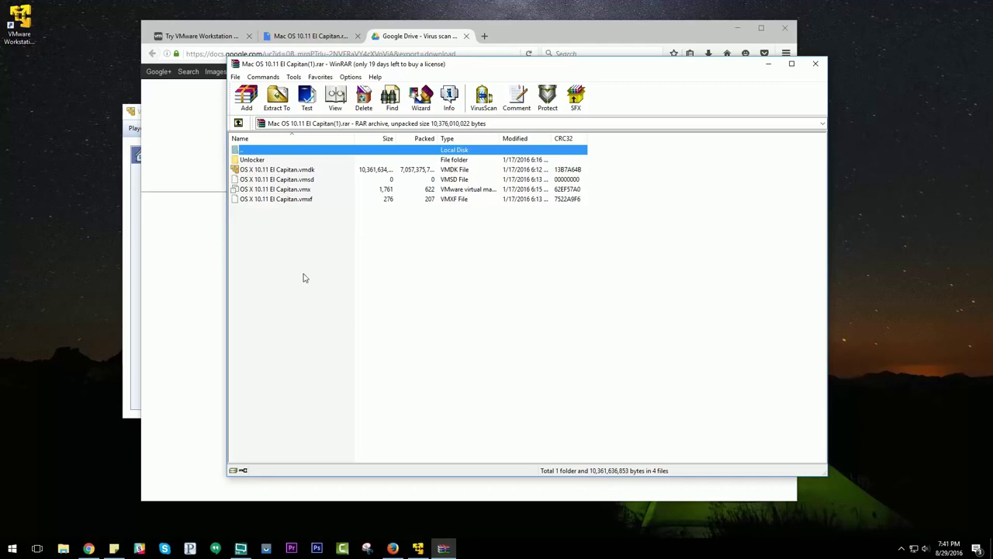
In File Explorer Options, enable showing hidden files, folders and drives and apply it
left_click(14, 548)
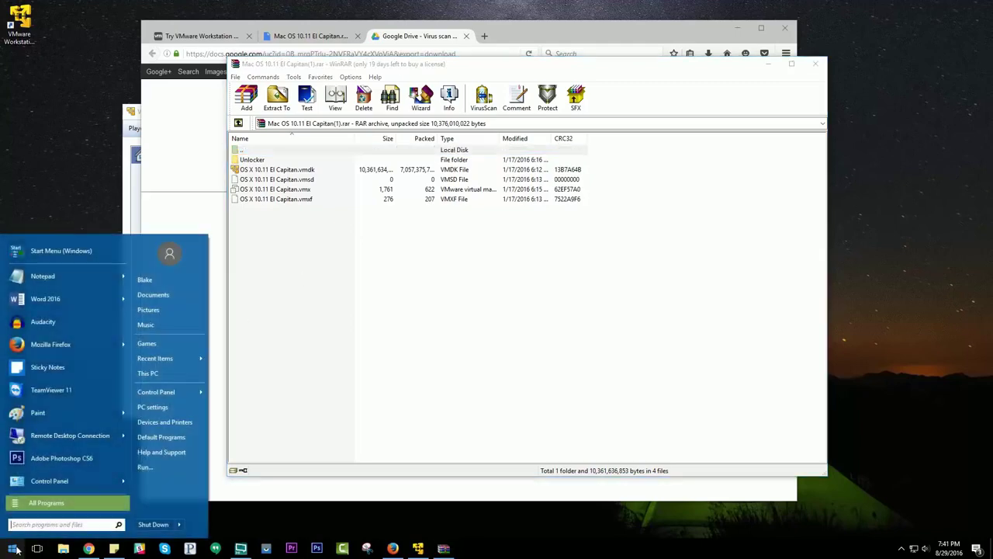
type("folder")
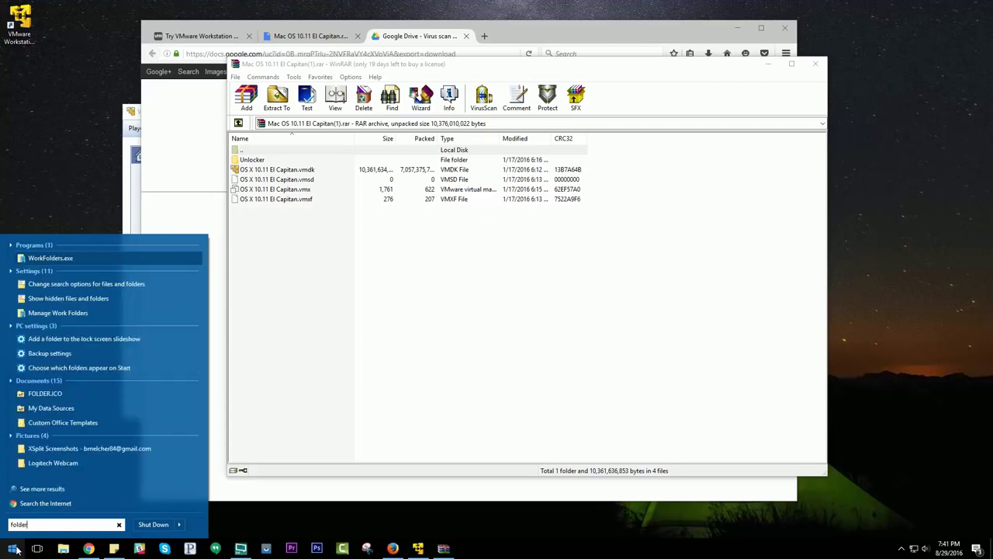
left_click(72, 298)
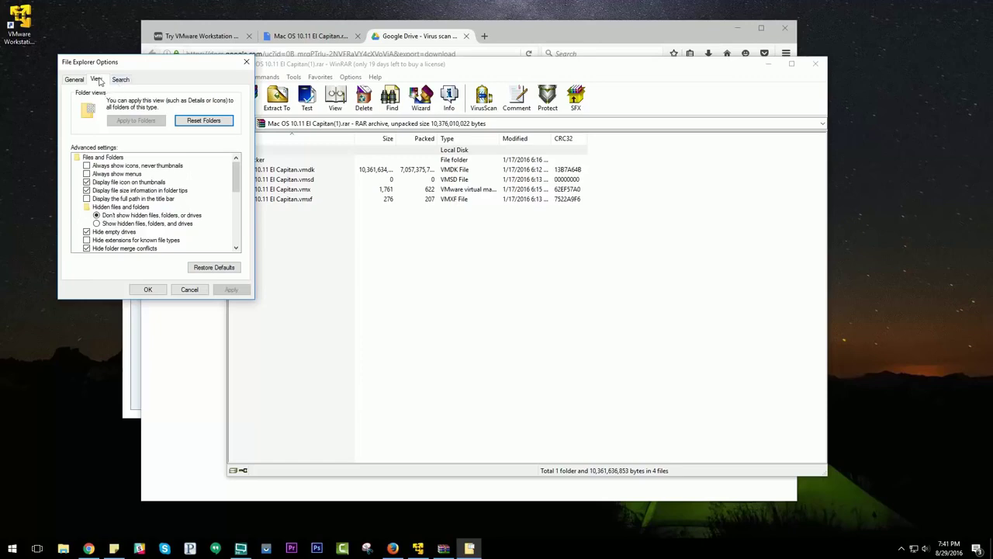
left_click(74, 80)
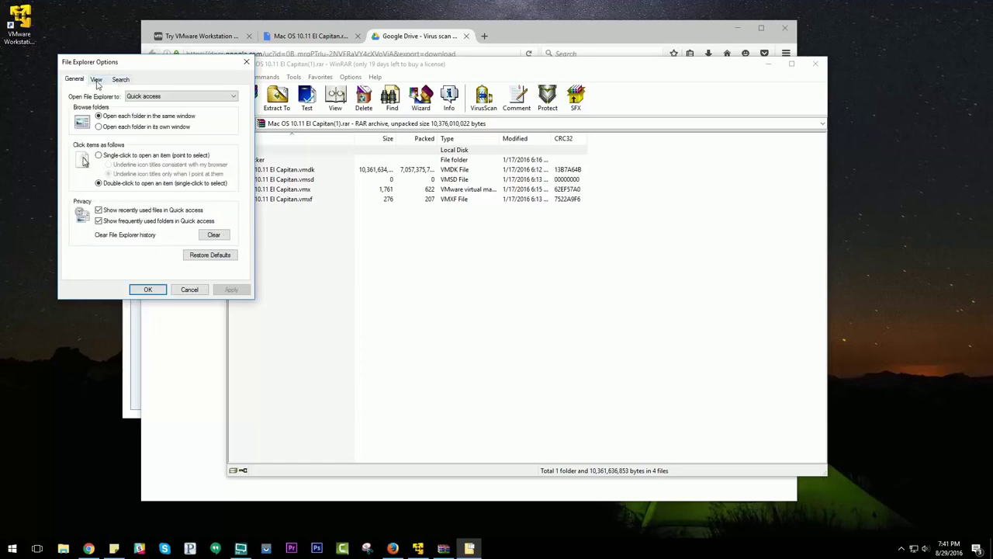
left_click(96, 81)
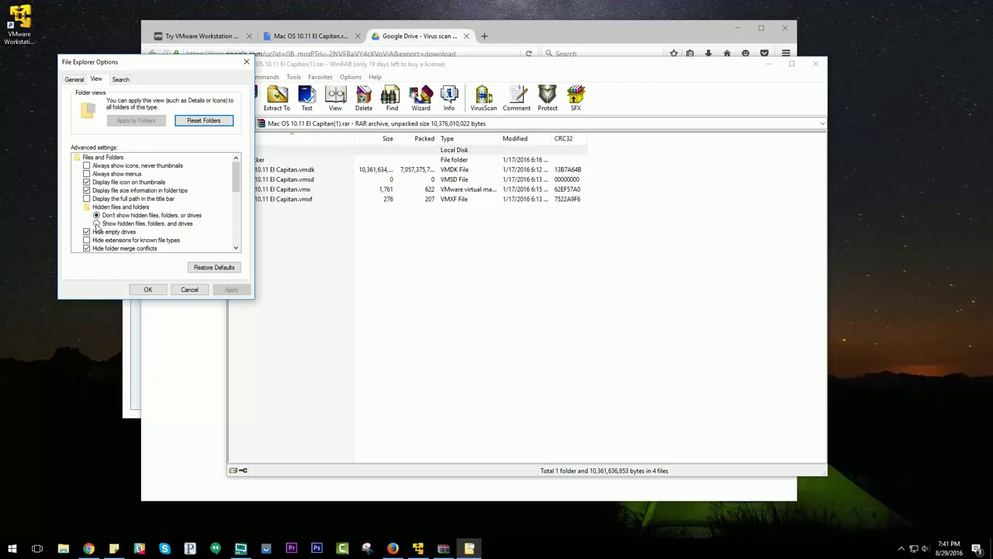
left_click(96, 223)
left_click(231, 289)
left_click(147, 289)
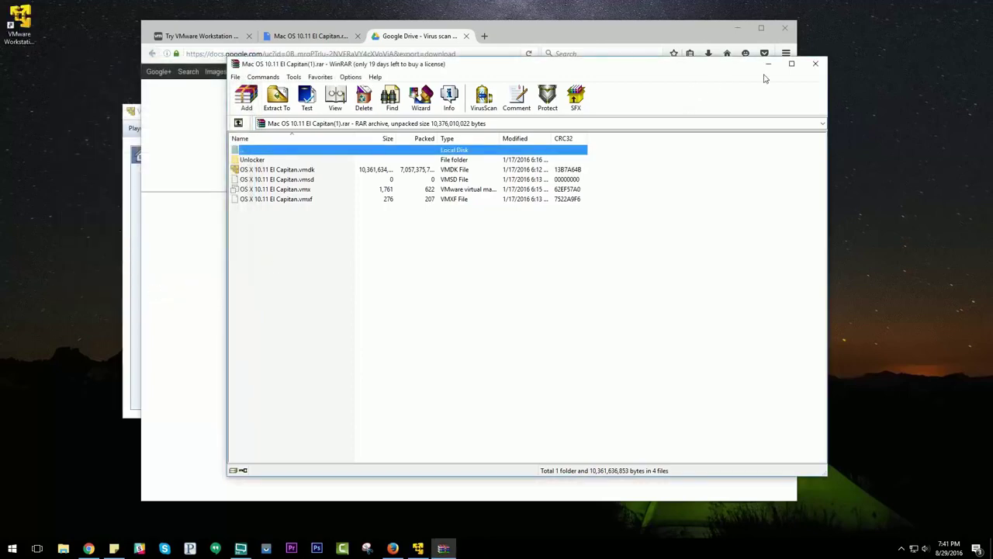
Close WinRAR and Firefox with all three of its tabs
left_click(813, 66)
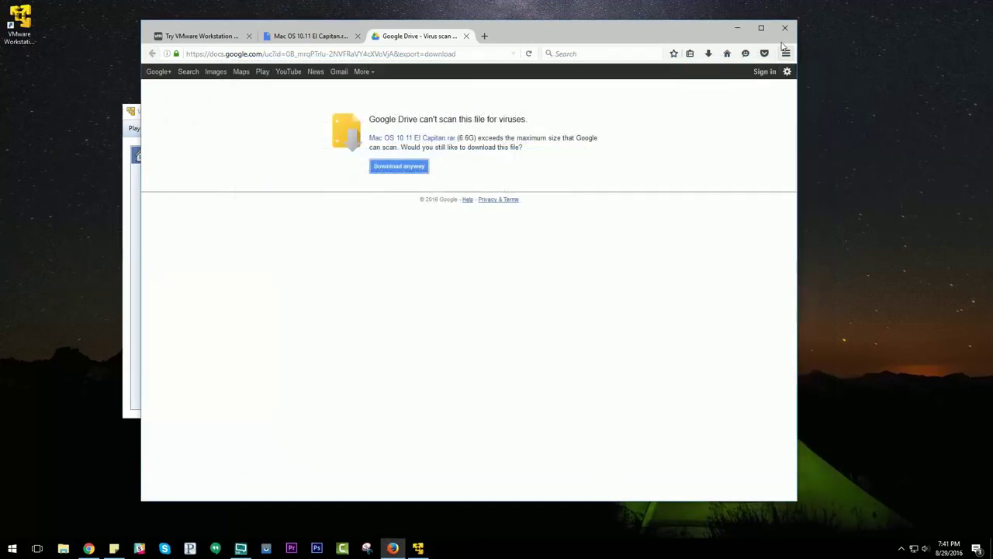
left_click(785, 31)
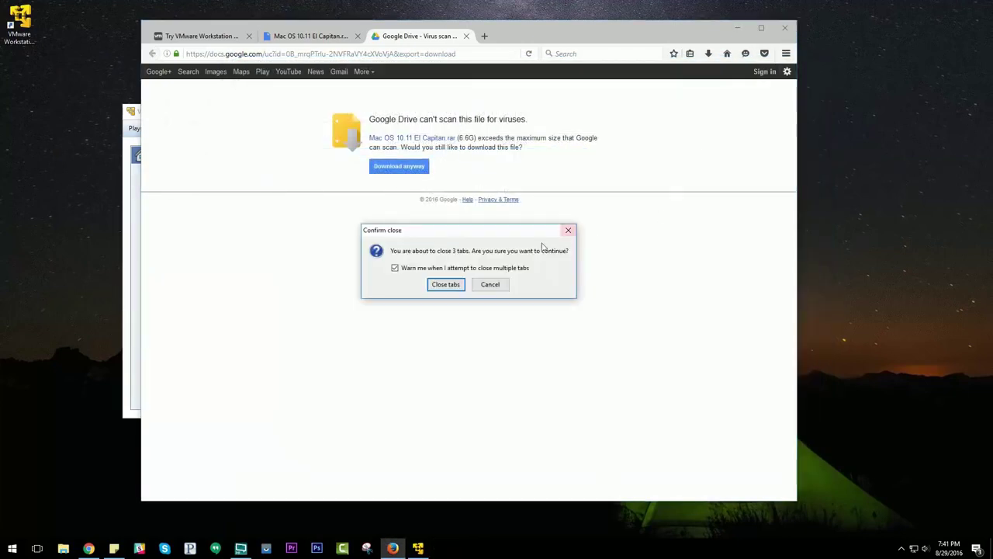
left_click(438, 284)
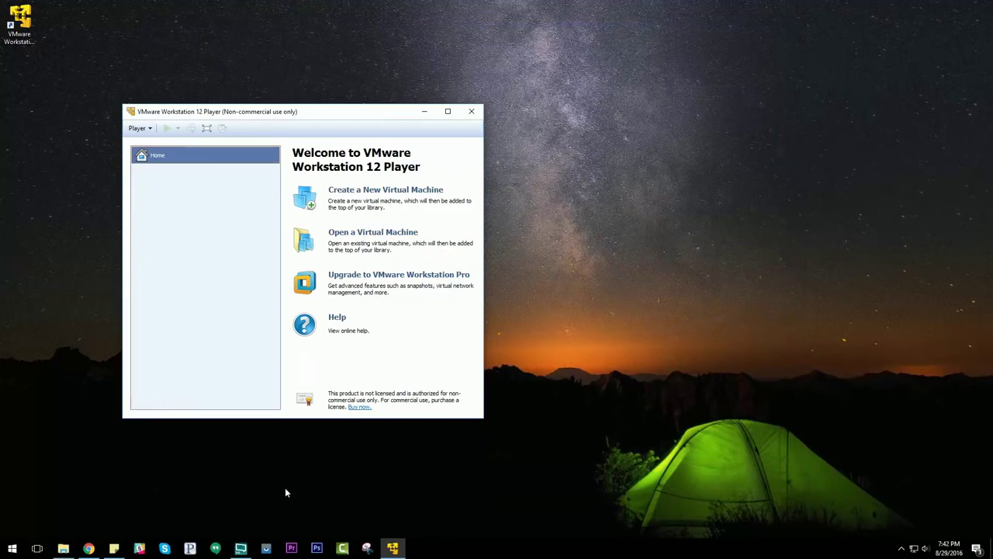
Browse to C:\OSX\Unlocker\unlocker204\unlocker204 in File Explorer
left_click(63, 548)
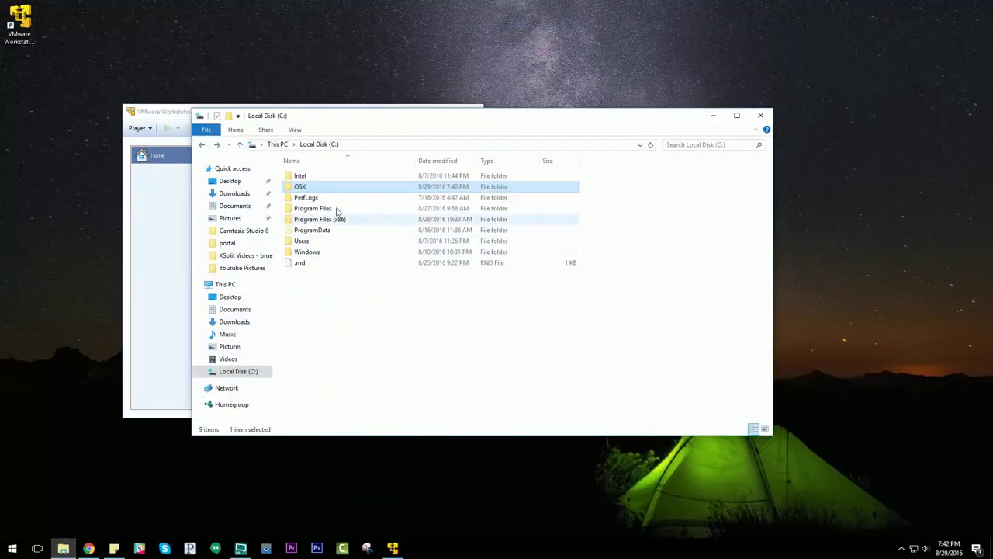
double_click(305, 190)
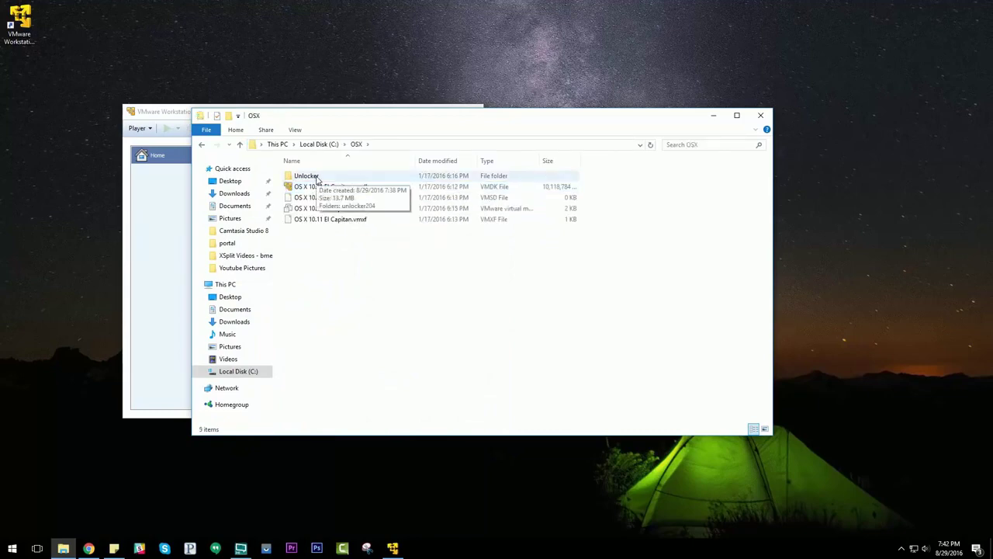
double_click(316, 179)
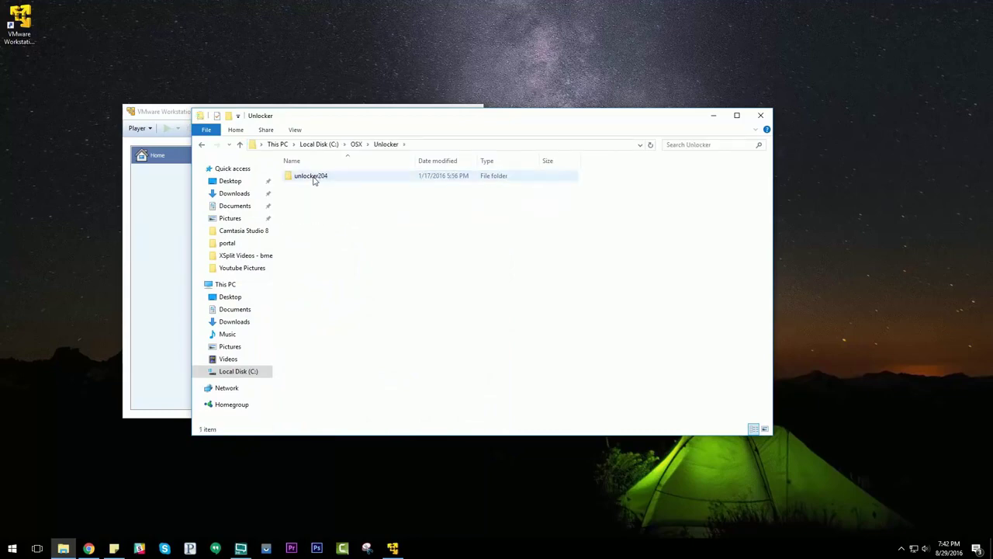
double_click(313, 177)
double_click(314, 178)
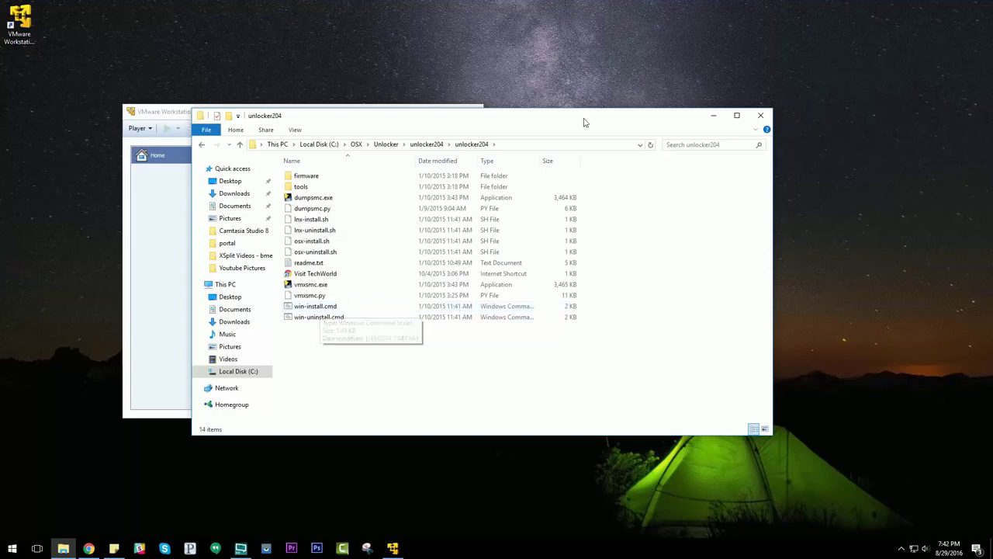
Run win-install.cmd as administrator, approve UAC, and close the unlocker204 folder window
left_click_drag(540, 158, 585, 158)
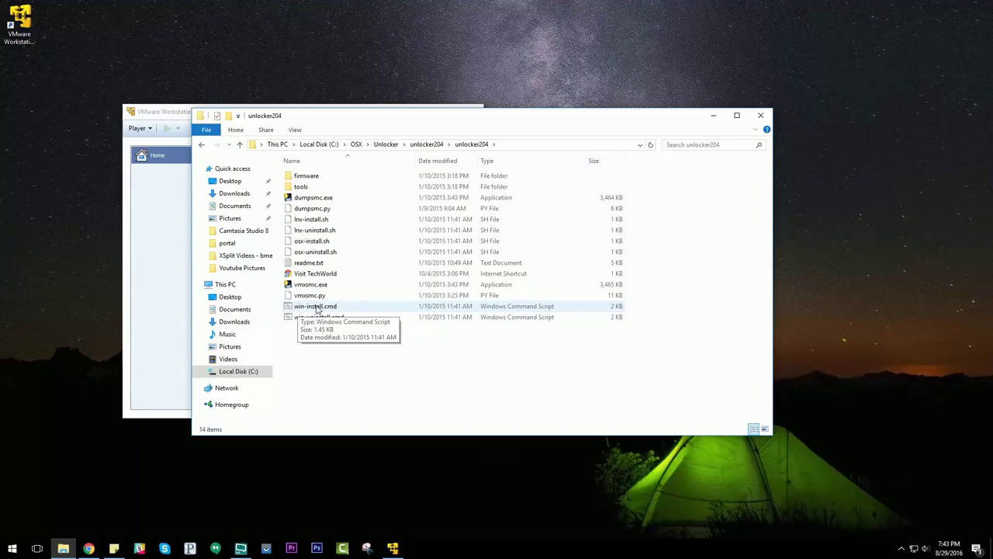
right_click(316, 308)
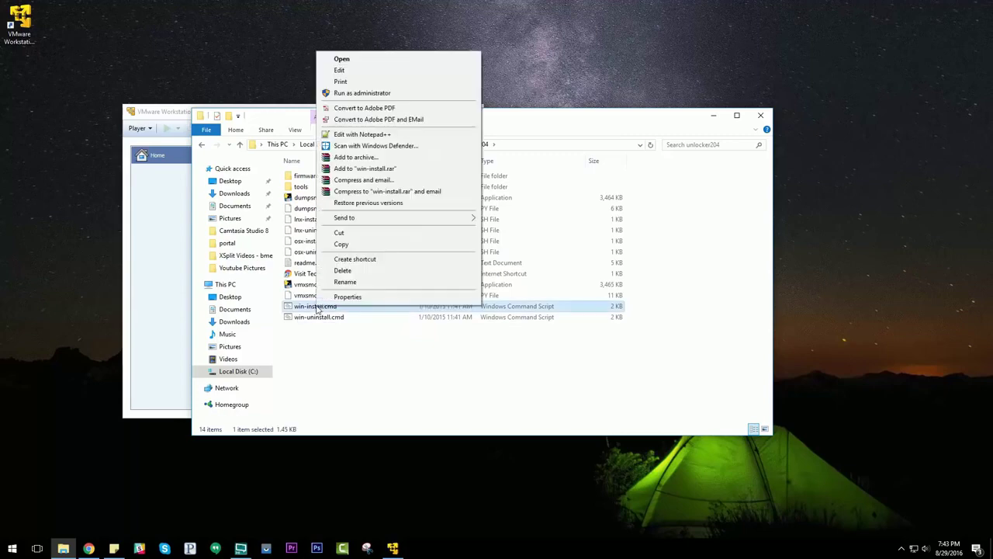
left_click(373, 93)
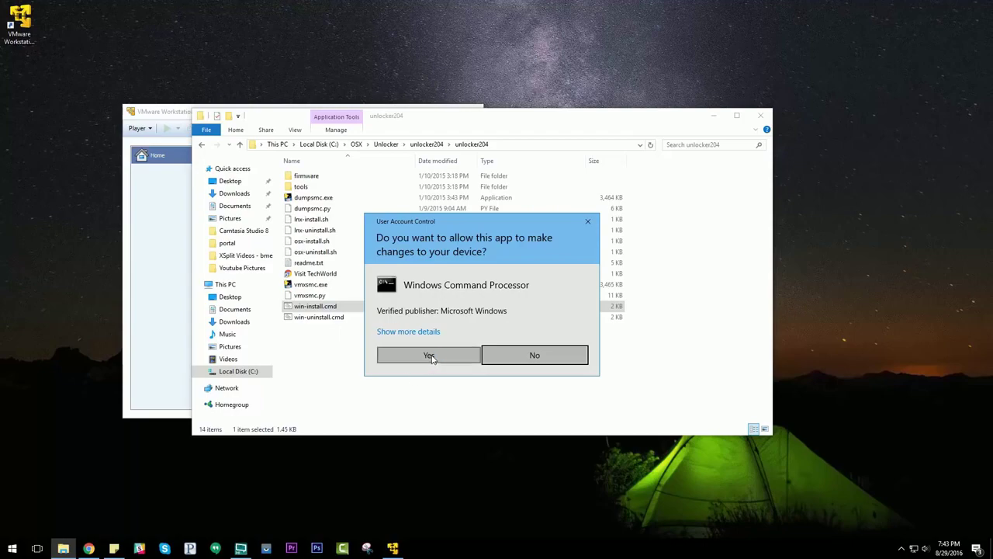
left_click(432, 356)
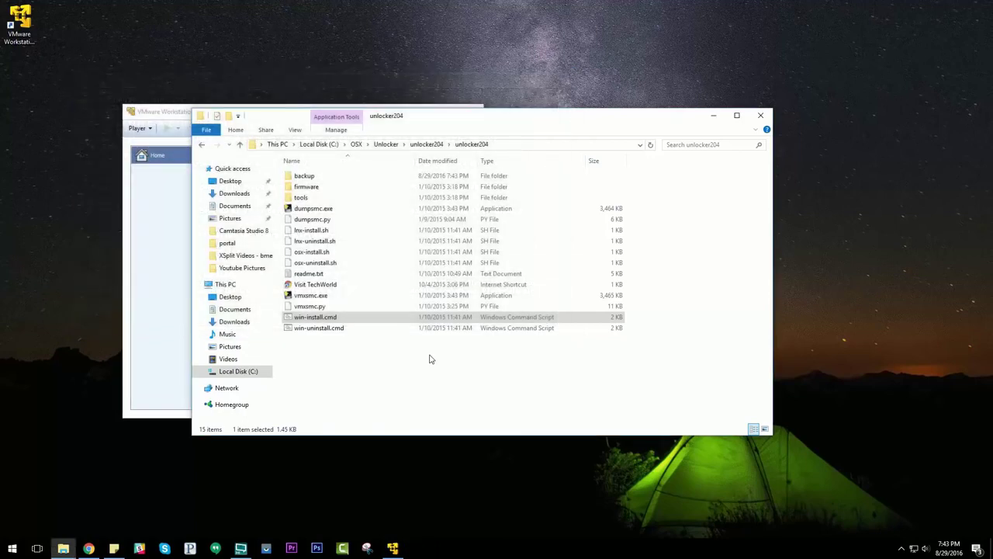
left_click(760, 117)
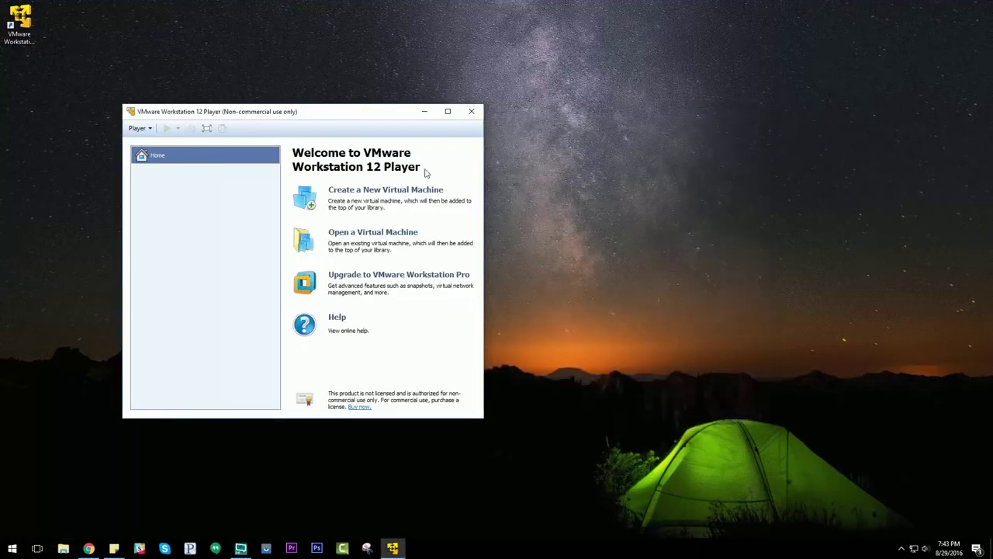
Open 'OS X 10.11 El Capitan.vmx' from C:\OSX in VMware Player
left_click_drag(213, 118, 235, 104)
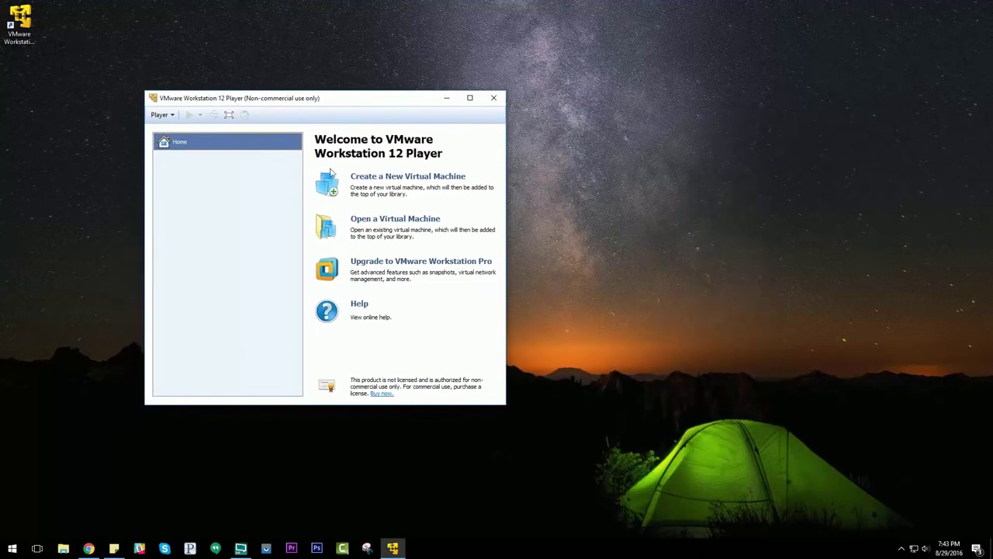
left_click(393, 222)
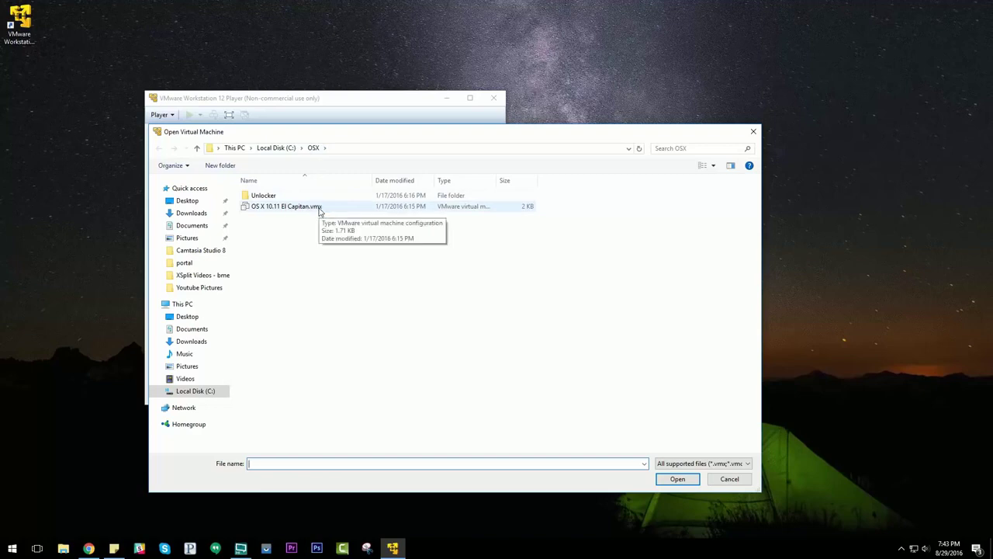
left_click(315, 208)
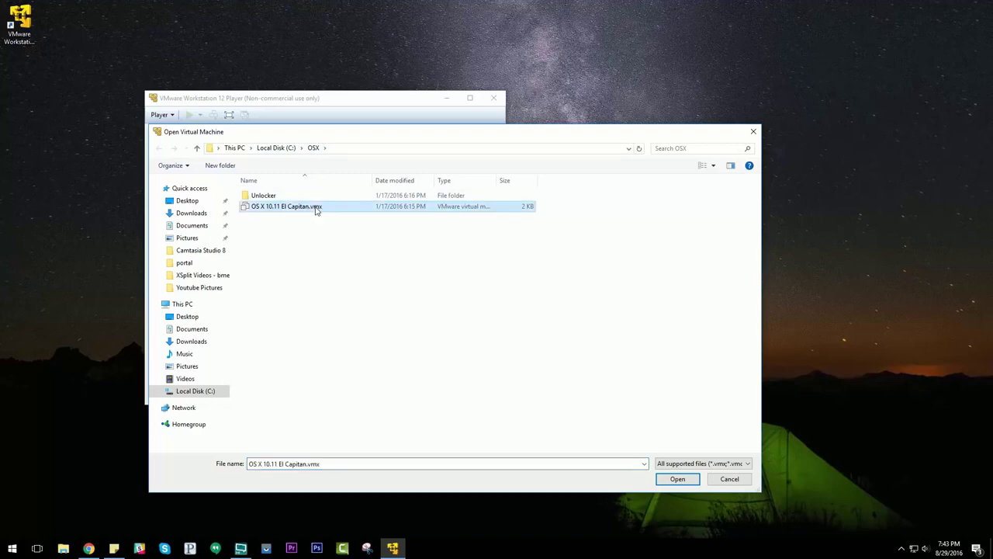
left_click(677, 479)
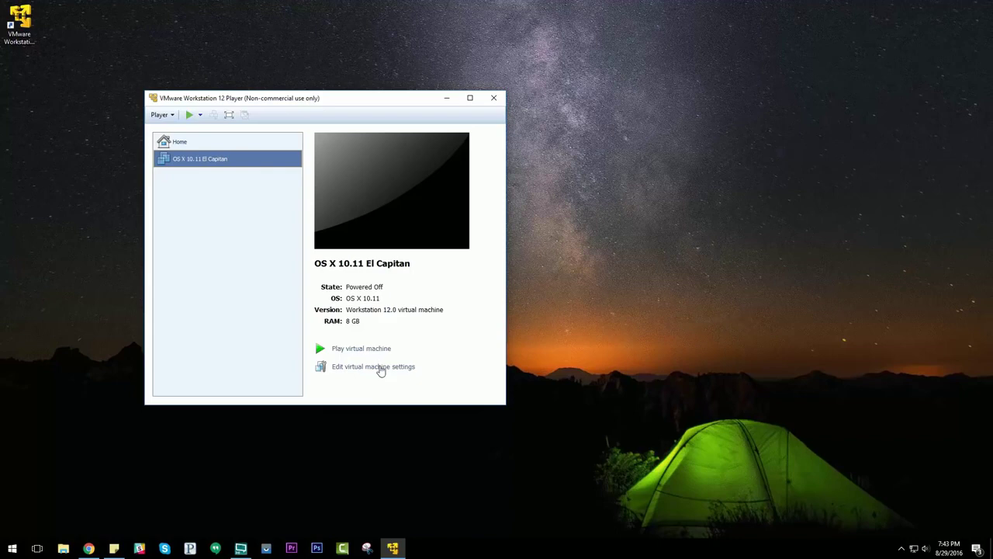
left_click(381, 370)
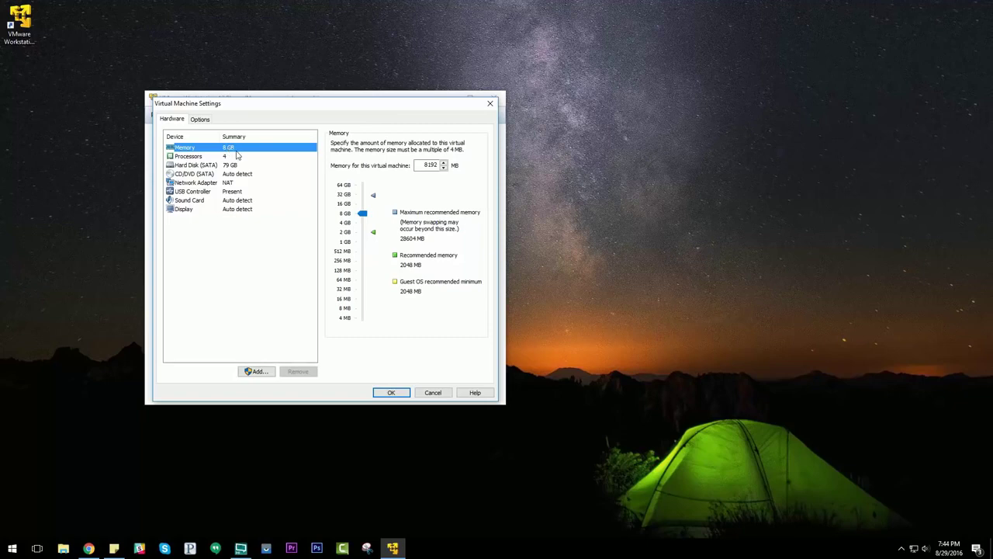
left_click(224, 157)
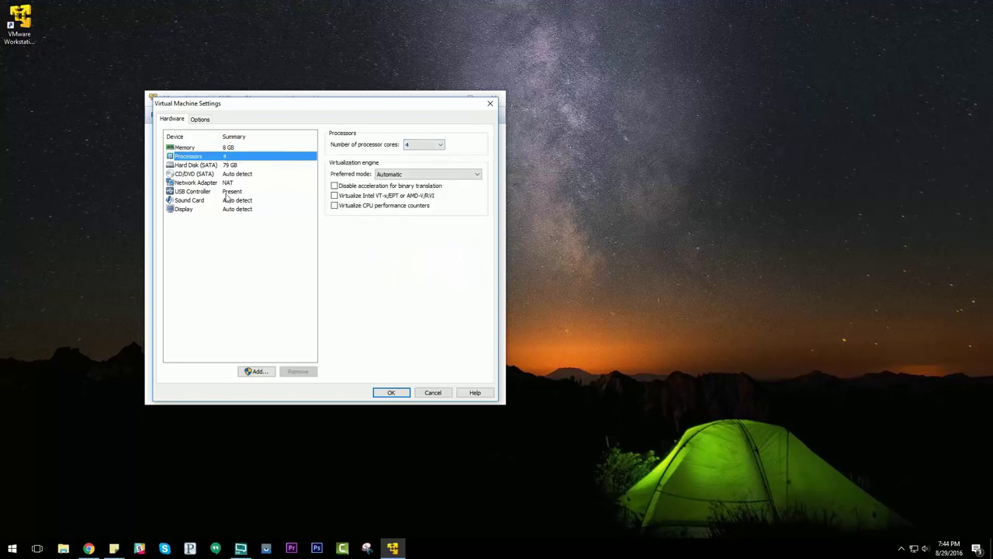
left_click(230, 148)
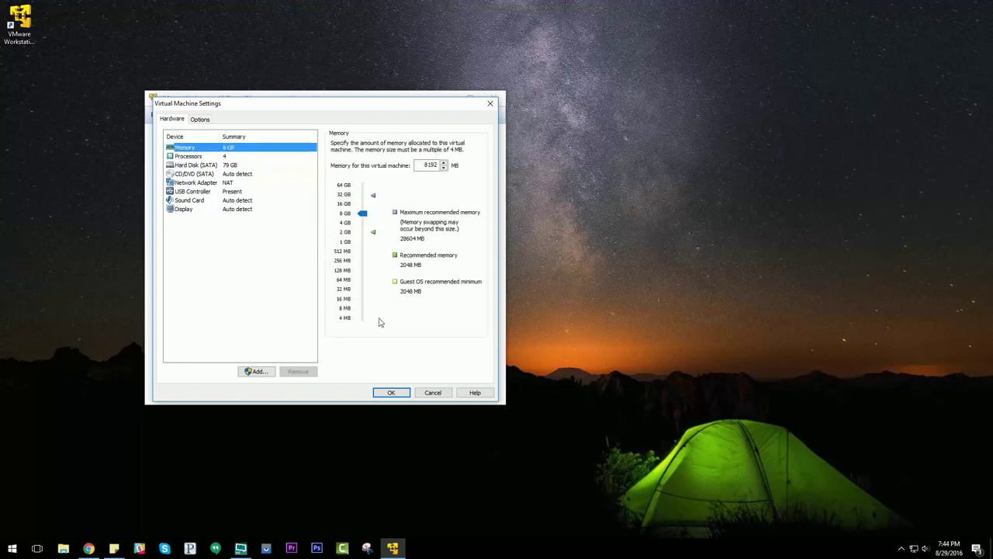
left_click(392, 392)
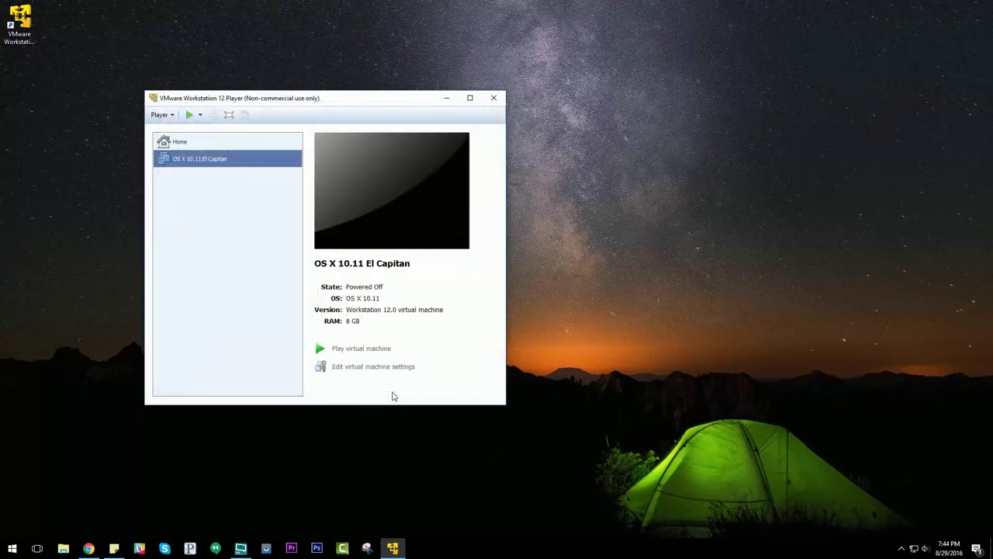
Power on the El Capitan VM, declining the sata0:1 reconnect and dismissing the warning
left_click(363, 349)
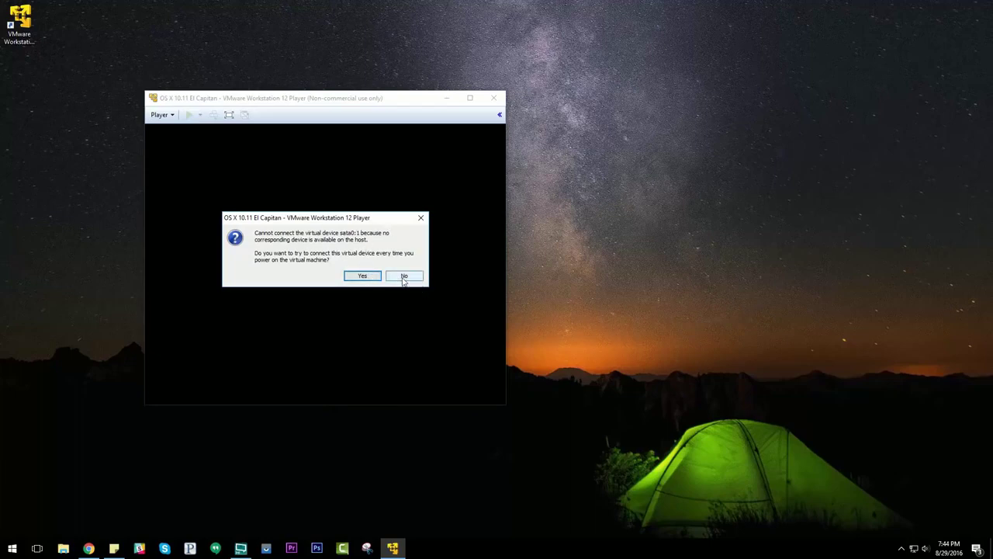
left_click(404, 275)
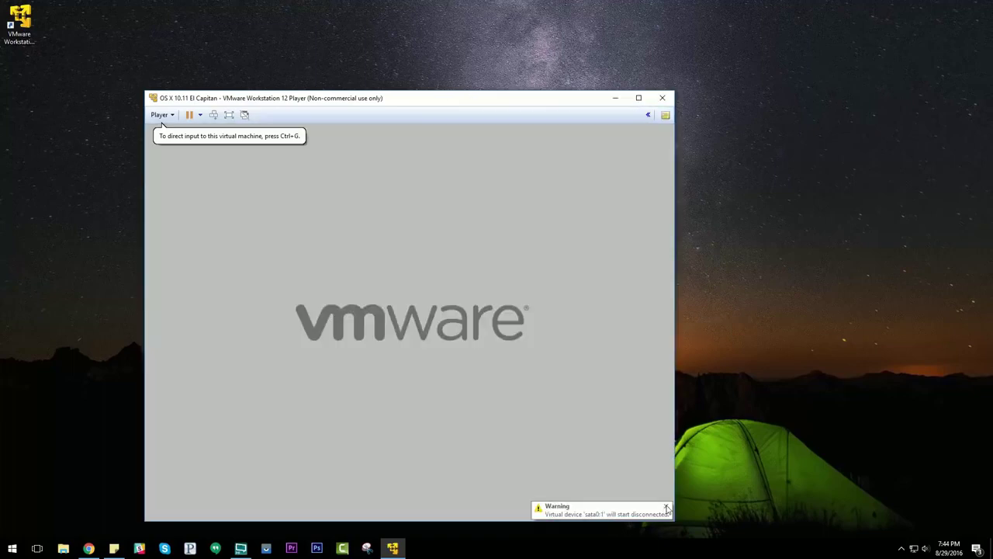
left_click(665, 509)
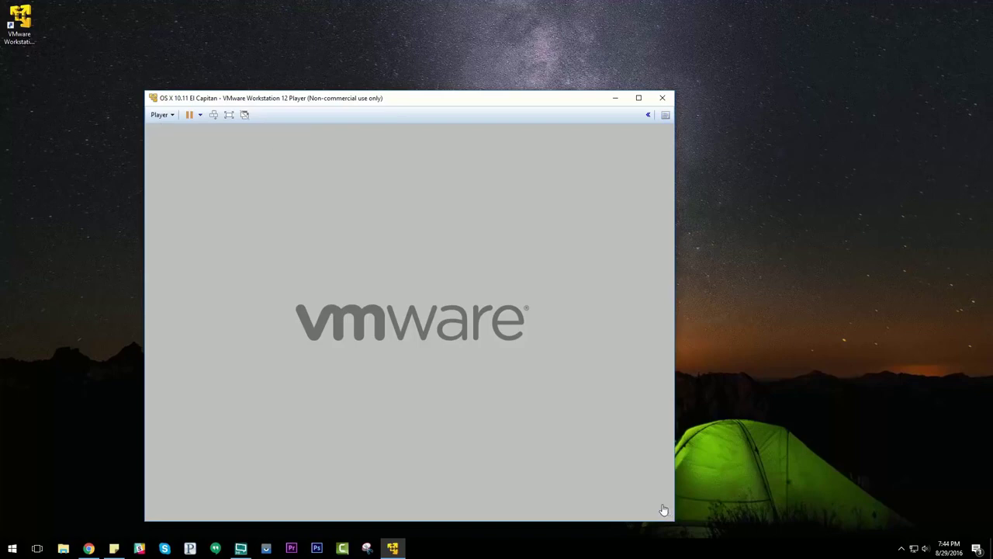
left_click_drag(505, 102, 539, 62)
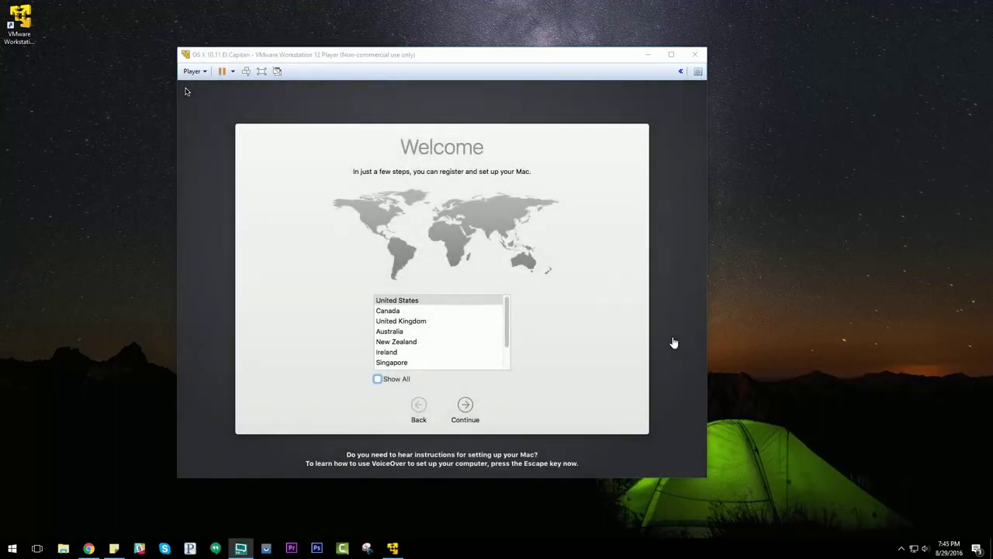
Continue past country and keyboard, skip information transfer, and decline Location Services
left_click(588, 398)
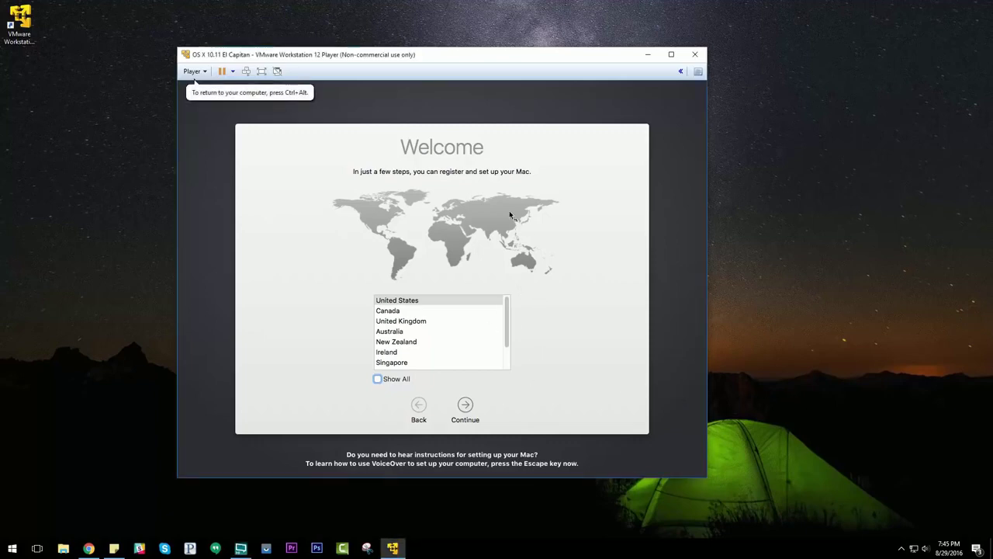
key("ctrl+alt")
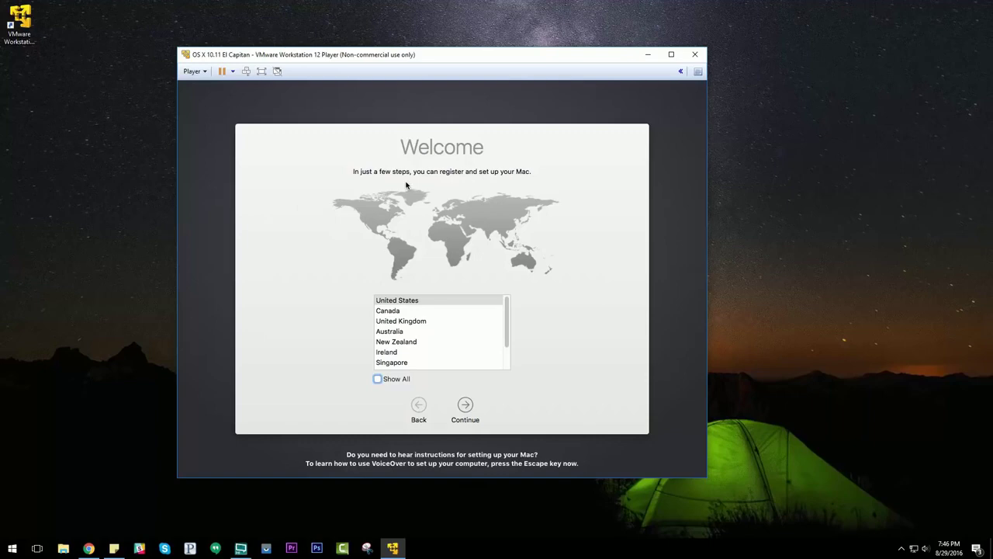
left_click(466, 405)
left_click(465, 403)
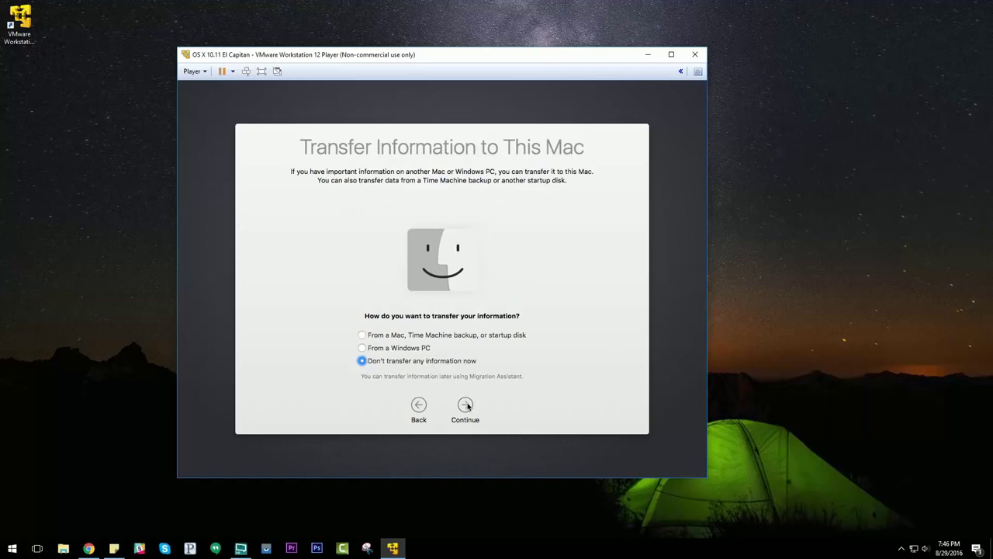
left_click(466, 405)
left_click(465, 405)
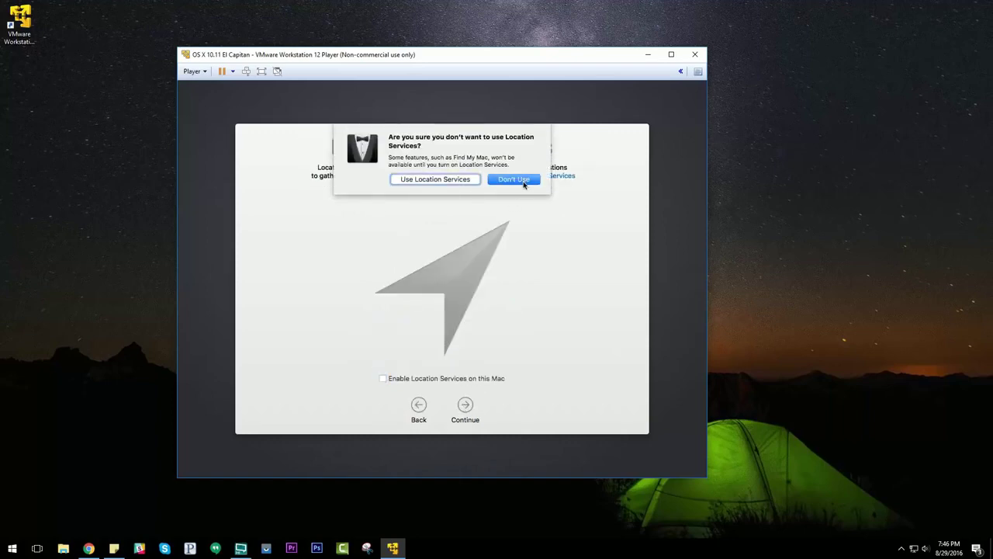
left_click(514, 179)
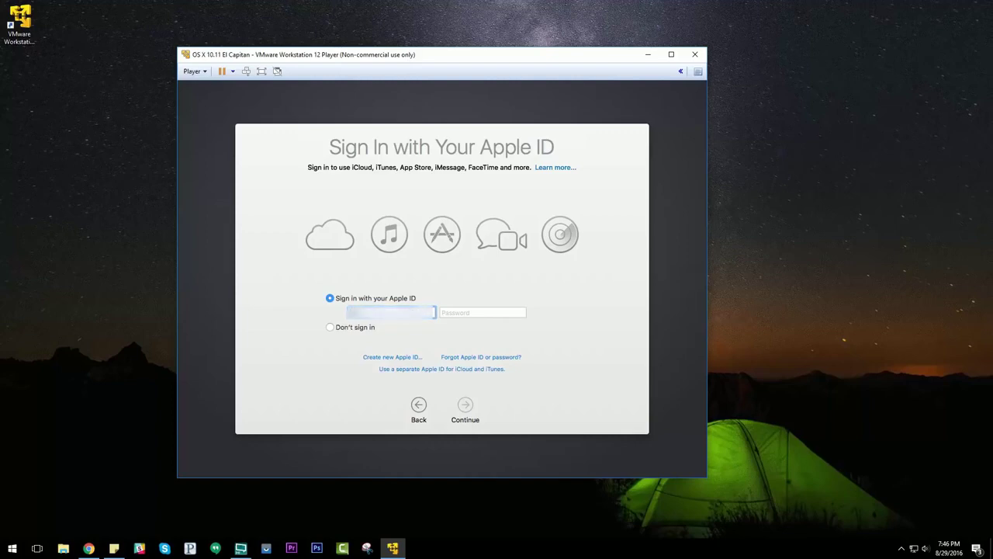
Sign in with the Apple ID and its password
type("......")
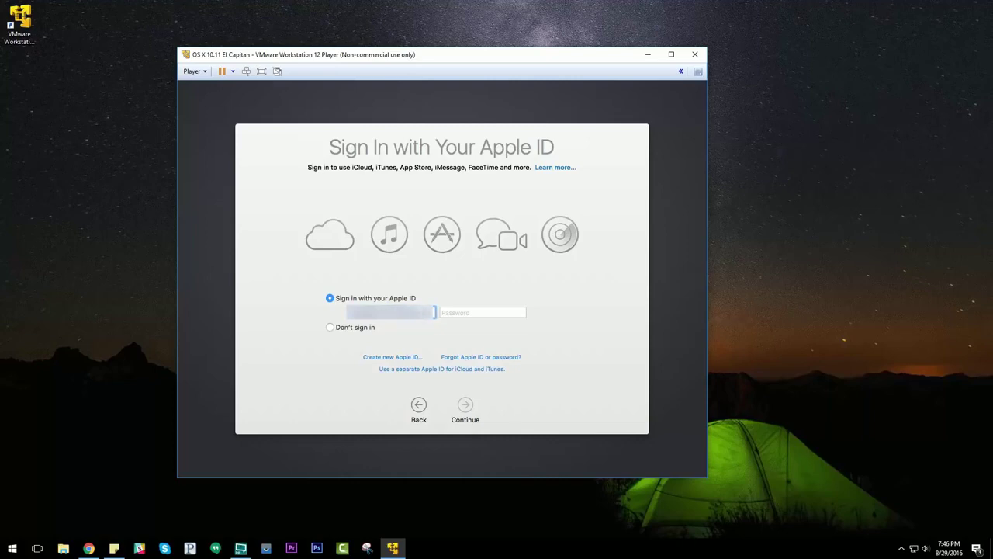
key("Tab")
type("•")
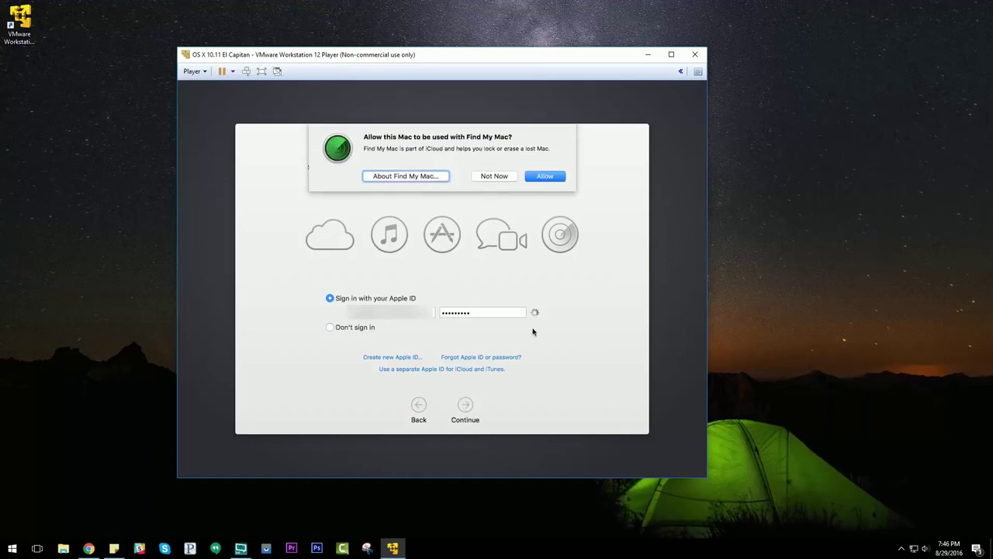
Decline Find My Mac and agree to the Terms and Conditions
left_click(491, 176)
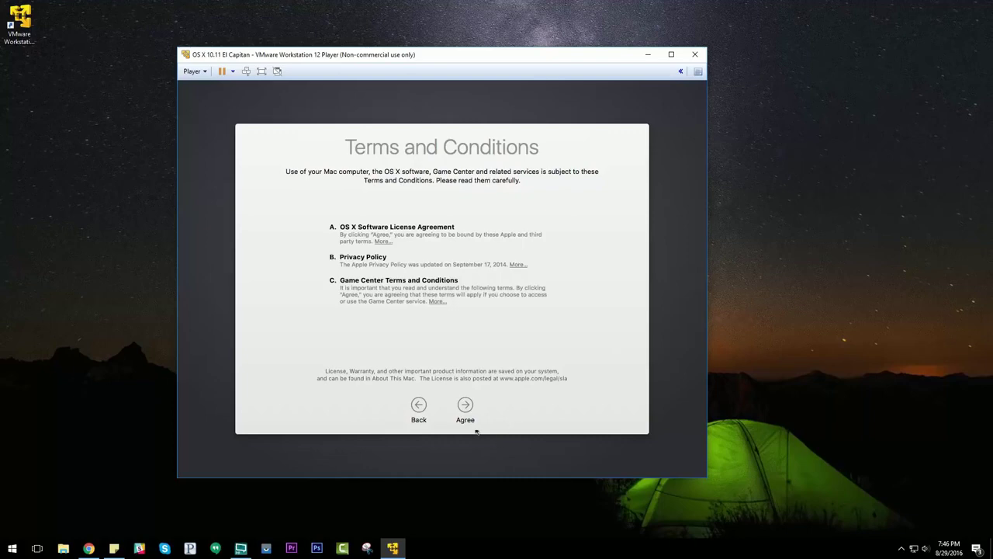
left_click(465, 405)
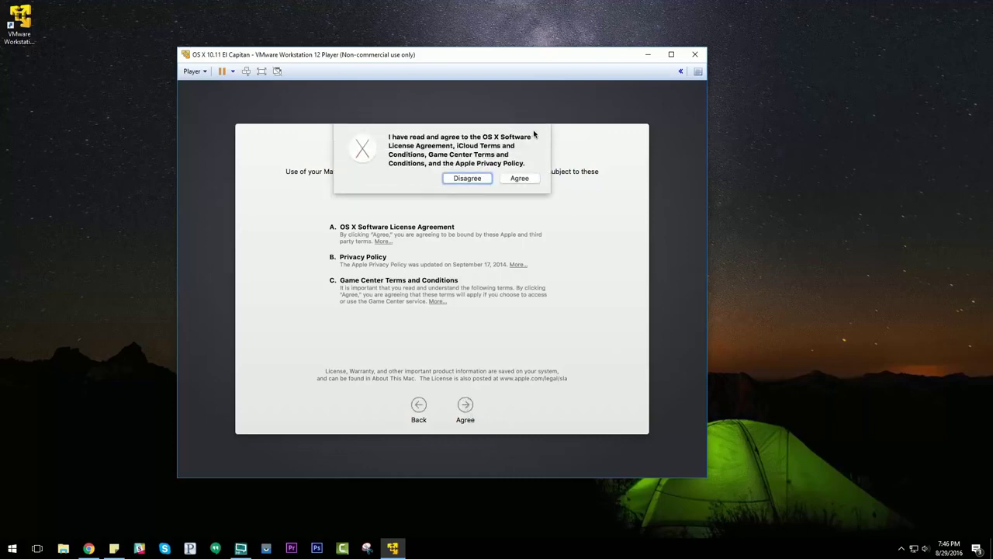
left_click(523, 178)
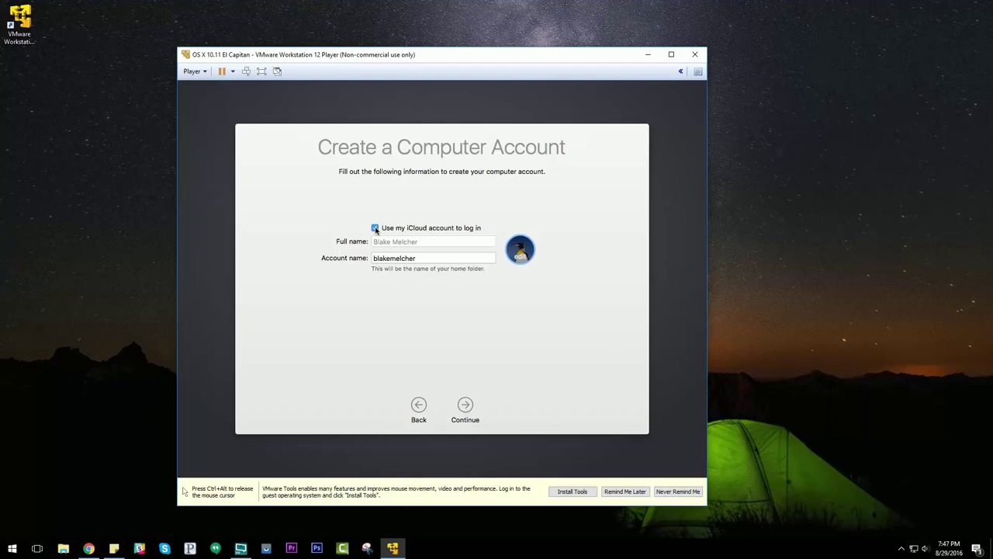
Turn off iCloud login for the account and dismiss the VMware Tools notification bar
left_click(376, 228)
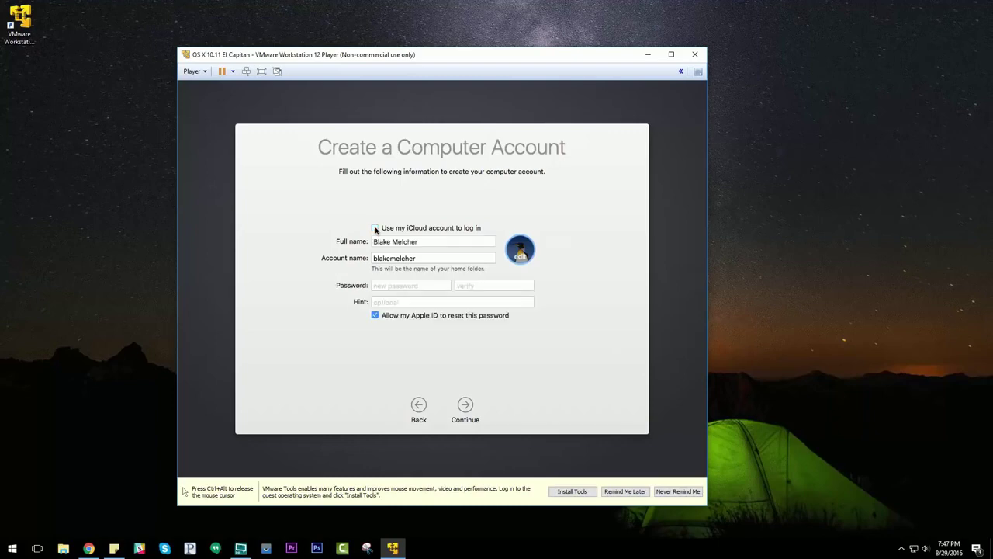
key("ctrl+alt")
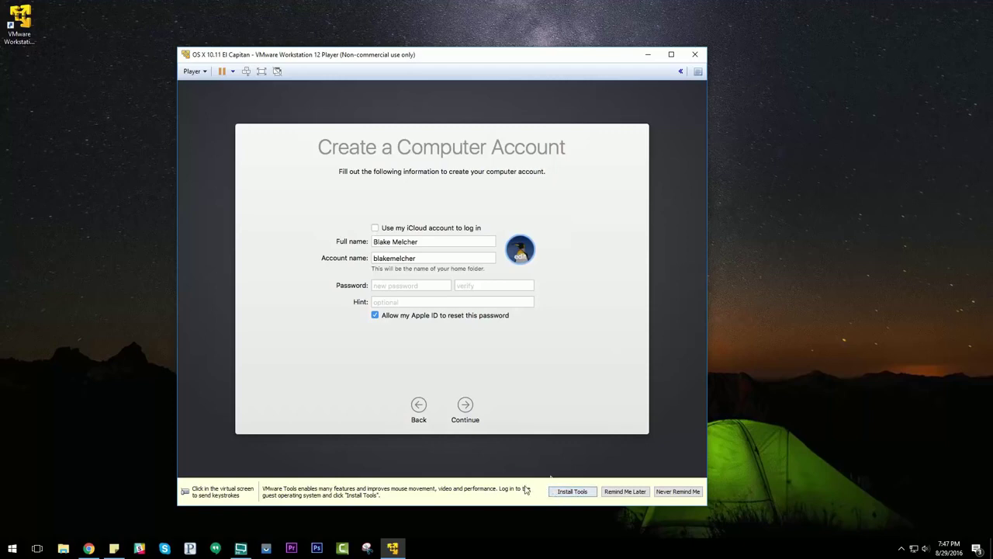
left_click(533, 414)
key("ctrl+alt")
left_click(570, 491)
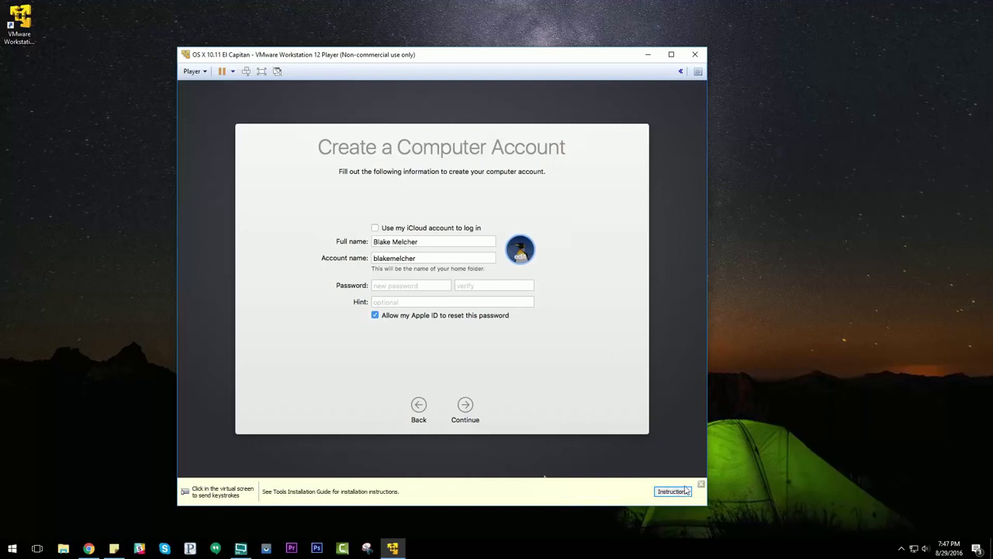
left_click(701, 485)
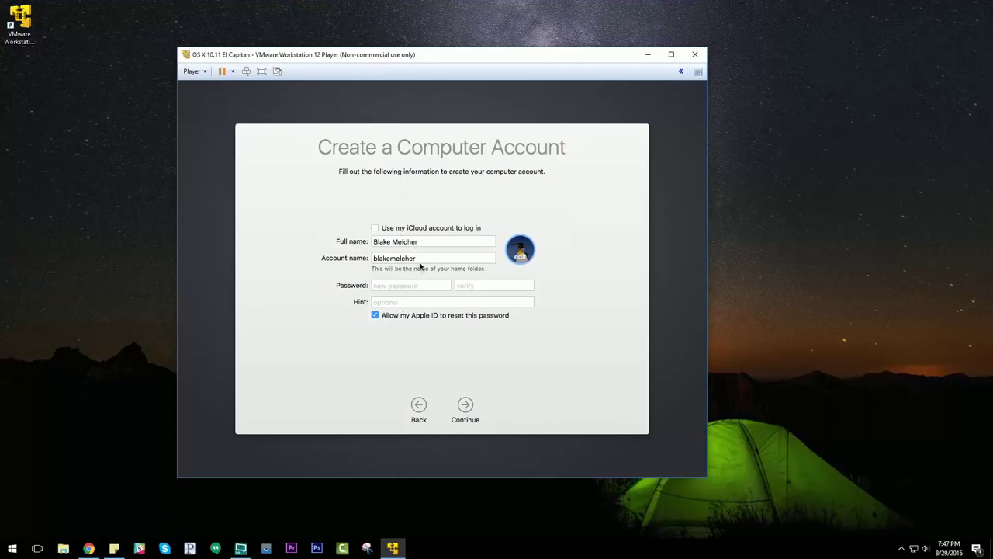
Shorten the account name, set and verify a password, and create the account
left_click(422, 259)
key("BackSpace")
key("BackSpace")
key("BackSpace")
key("BackSpace")
key("BackSpace")
key("BackSpace")
key("BackSpace")
left_click(410, 285)
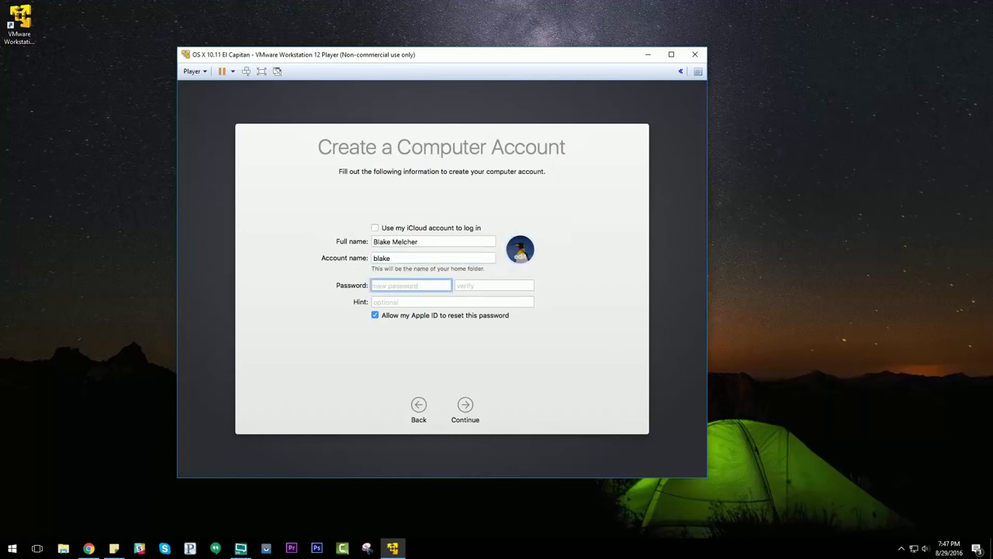
type("*********")
key("Tab")
type("*********")
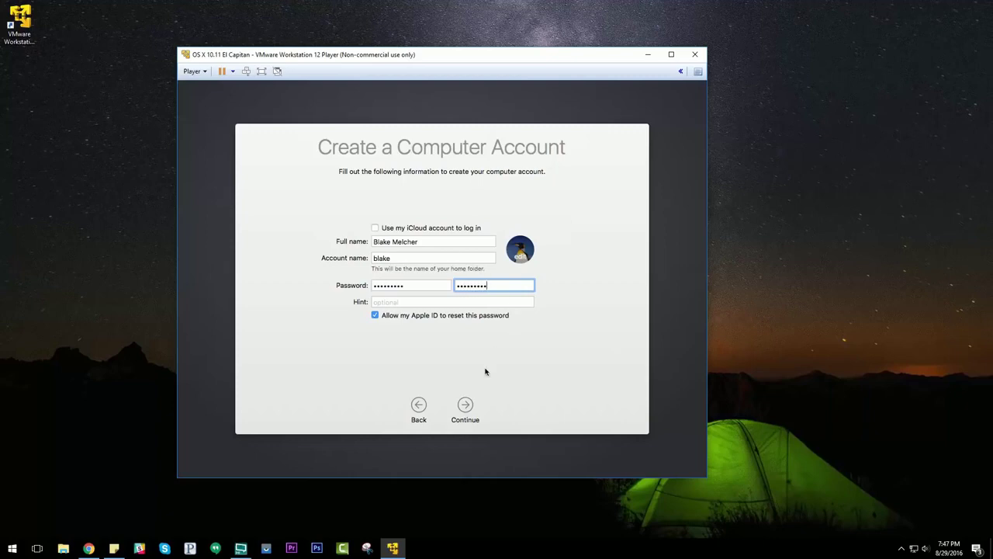
left_click(466, 408)
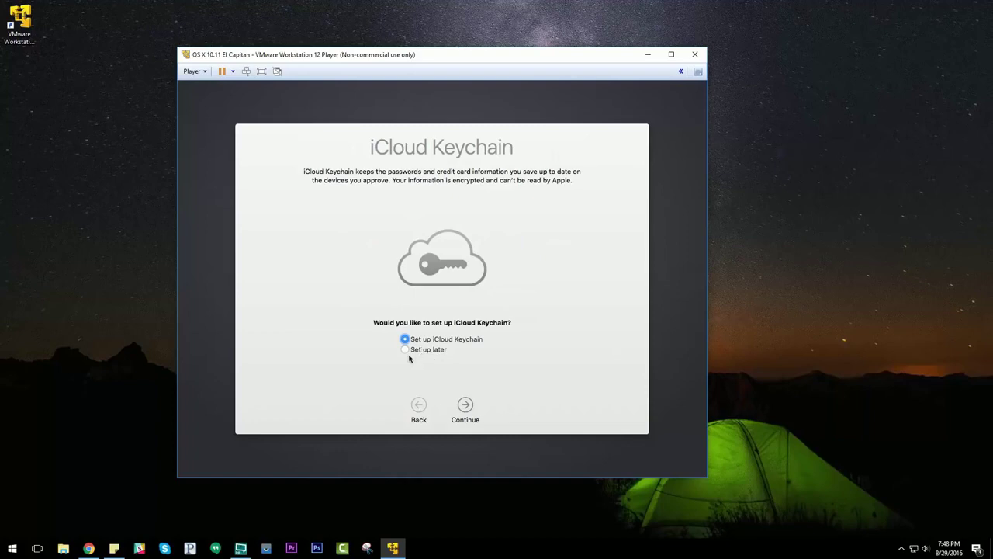
Set up iCloud Keychain later and decline the iCloud Drive upgrade
left_click(406, 350)
left_click(465, 405)
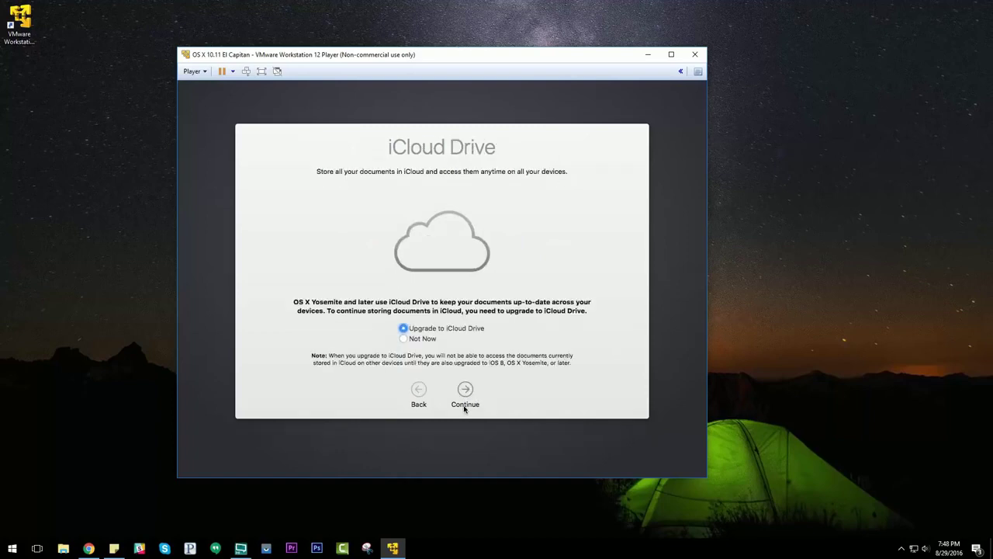
left_click(403, 339)
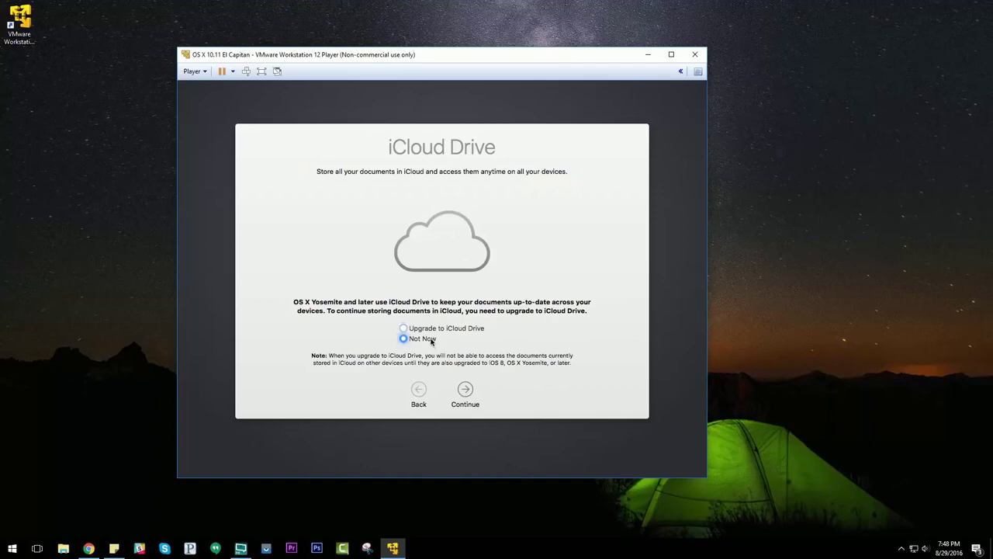
left_click(466, 391)
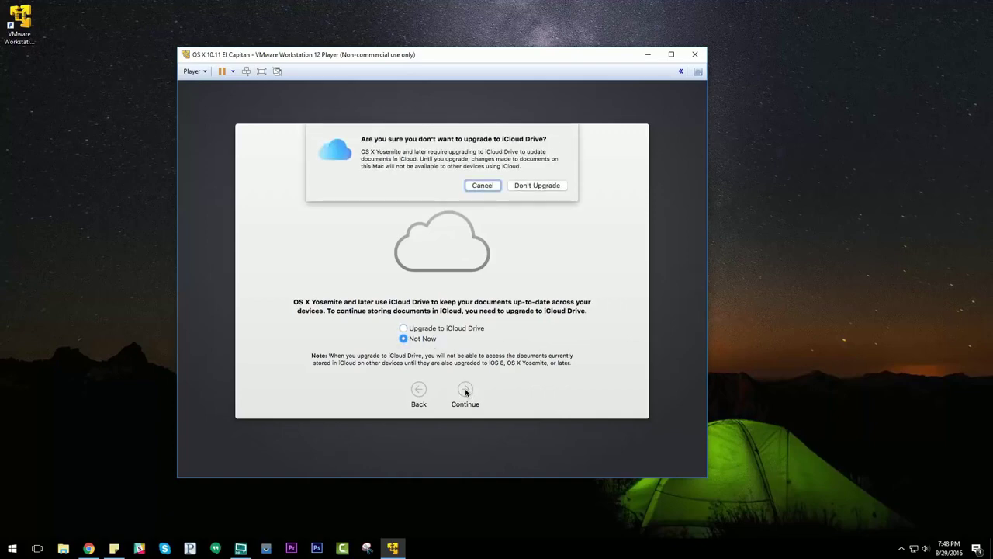
left_click(537, 185)
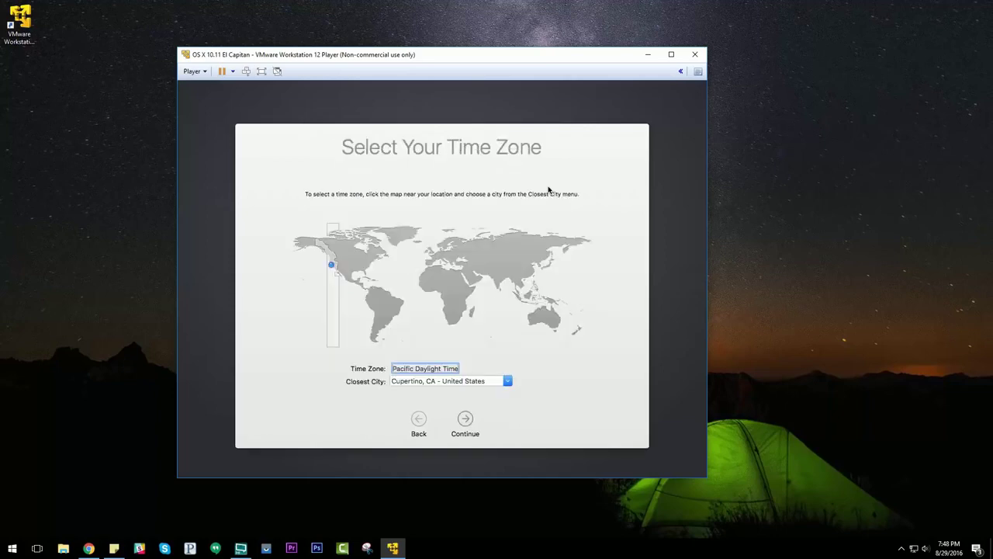
Set Los Angeles as the closest city, turn off diagnostics sharing, and finish setup
key("Tab")
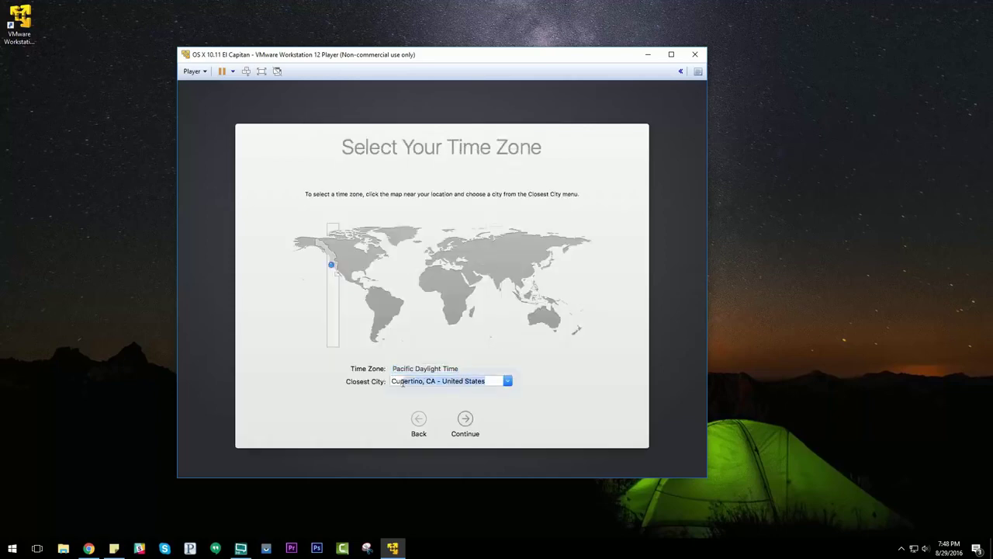
key("BackSpace")
type("Los Angeles")
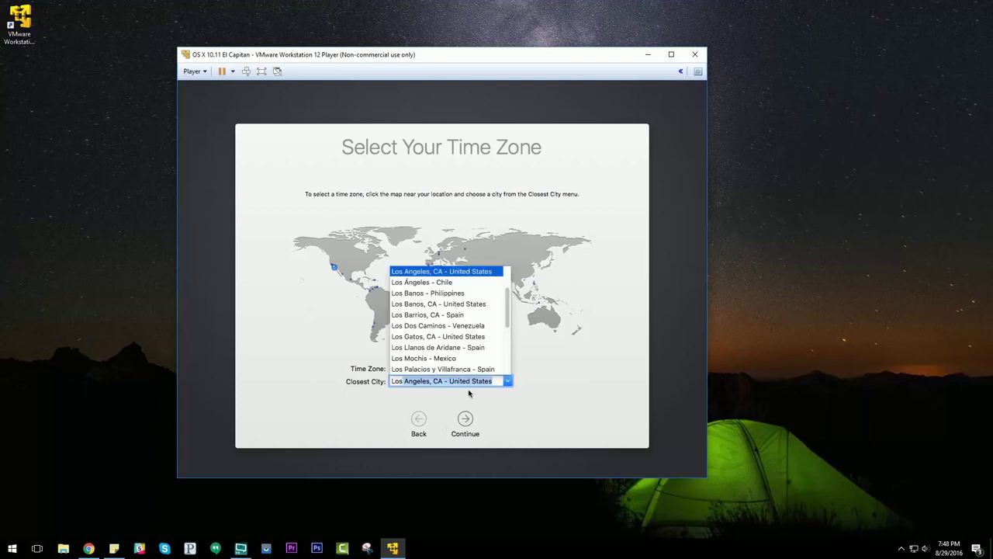
left_click(466, 420)
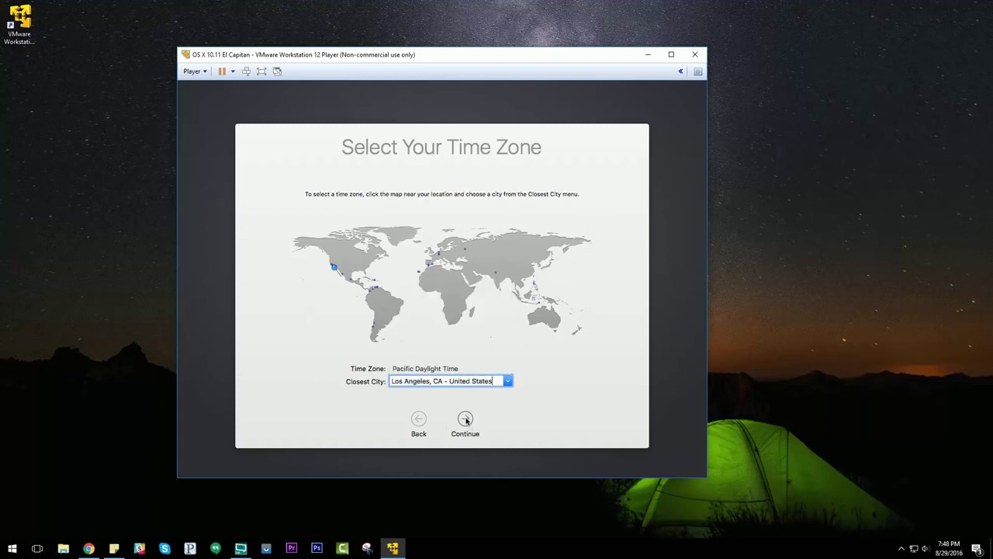
left_click(465, 420)
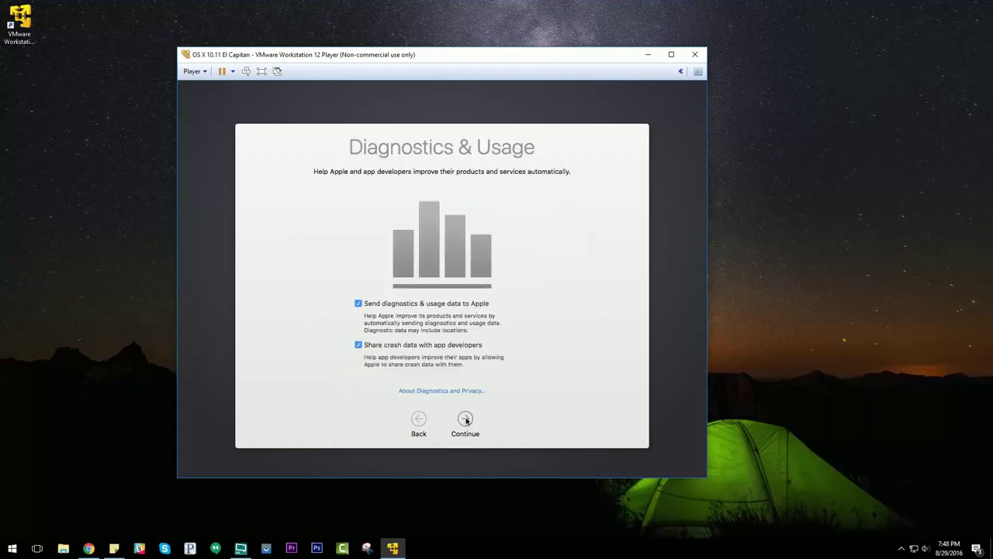
left_click(358, 303)
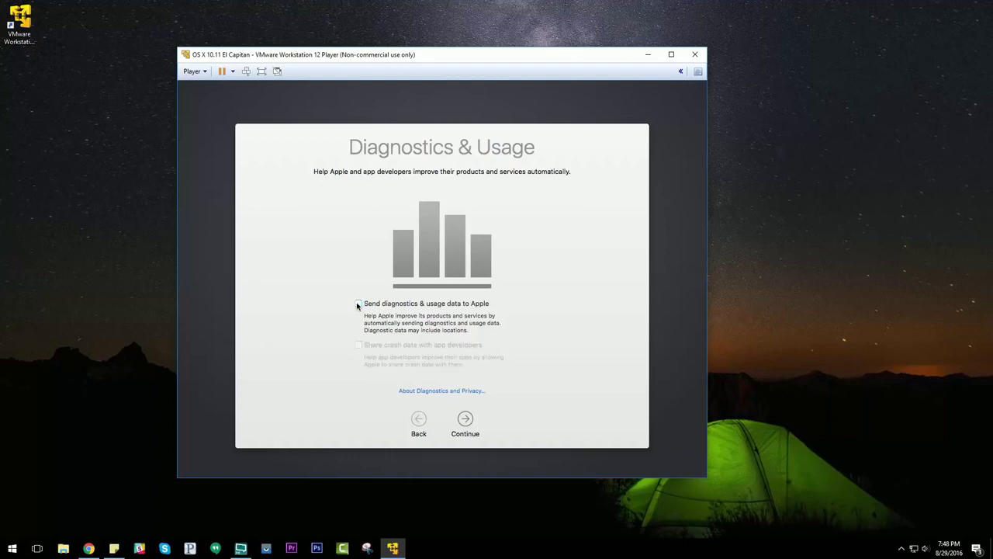
left_click(466, 418)
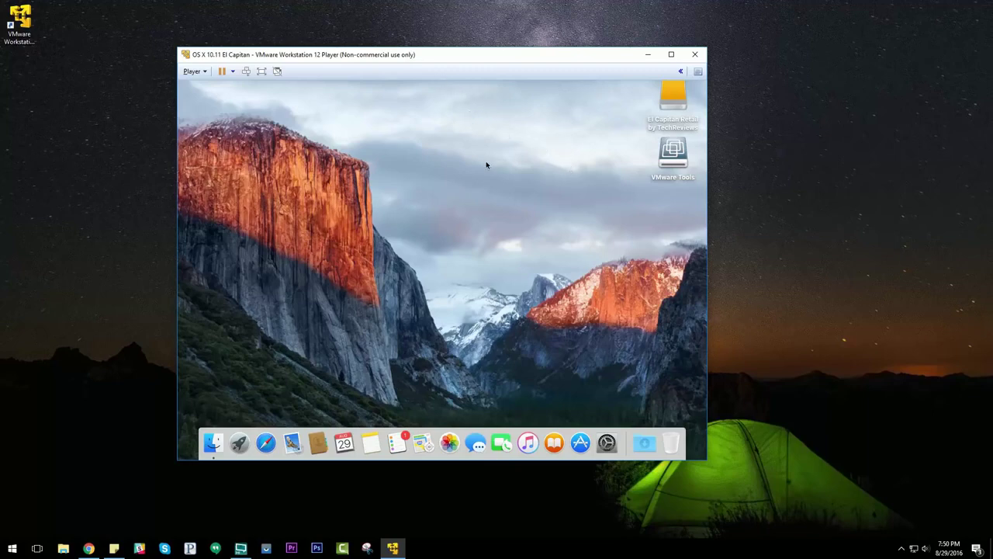
Switch the VM to full screen, return to windowed view, and select the VMware Tools disk
left_click(261, 71)
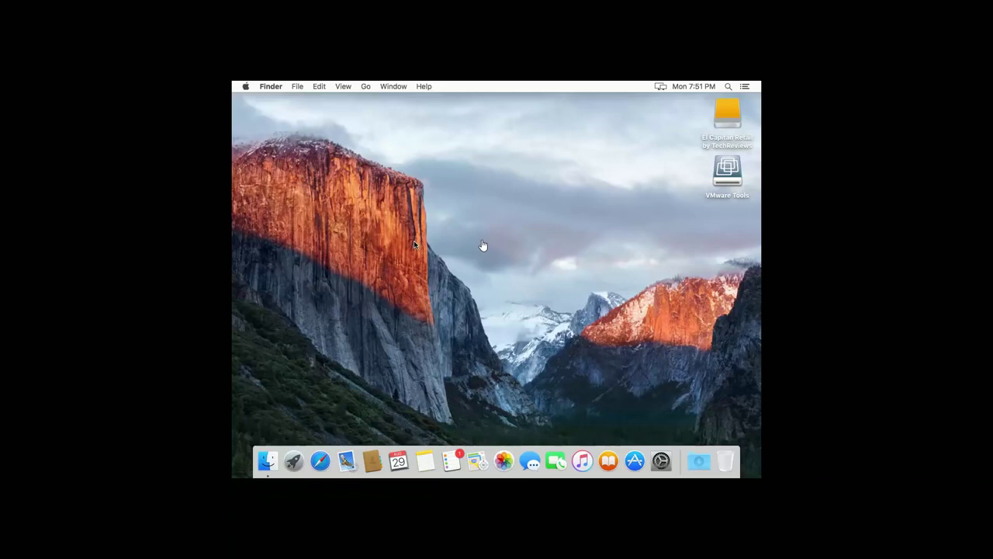
key("ctrl+alt+Return")
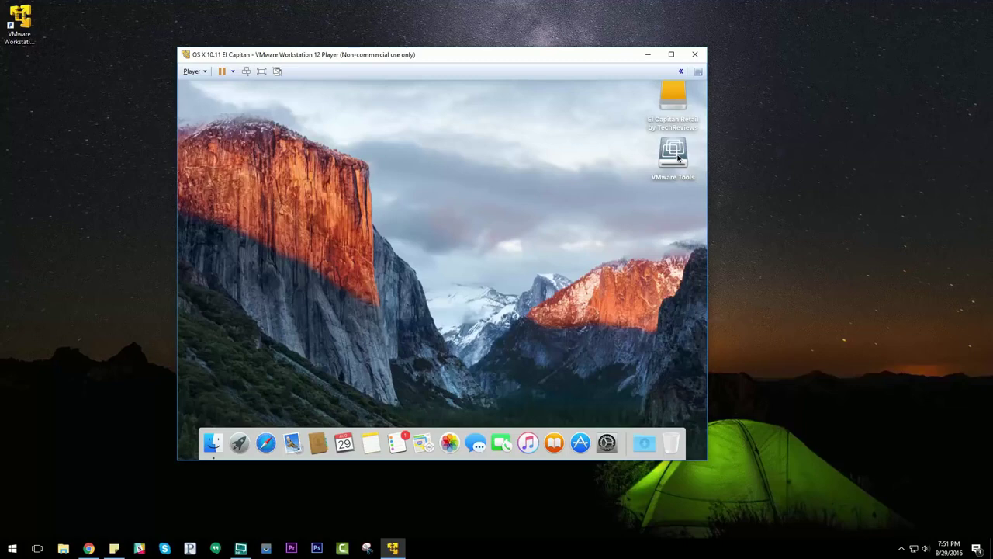
left_click(677, 158)
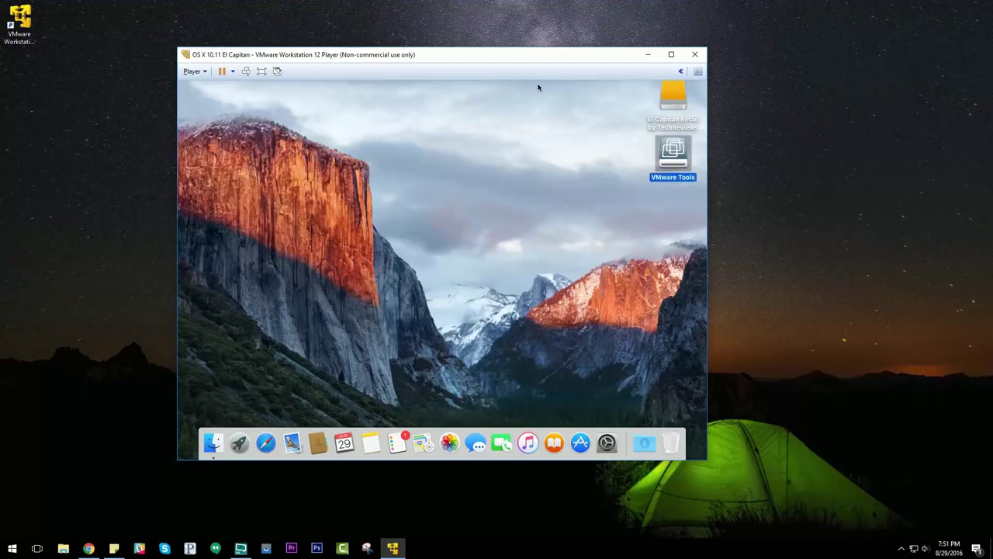
Install VMware Tools from its disk with the admin password, then restart the Mac
double_click(672, 159)
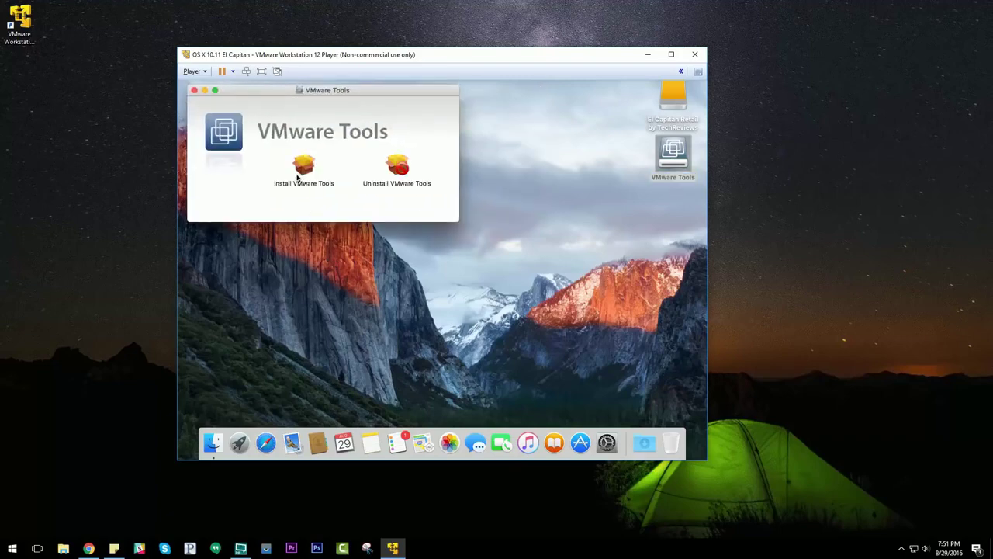
double_click(304, 169)
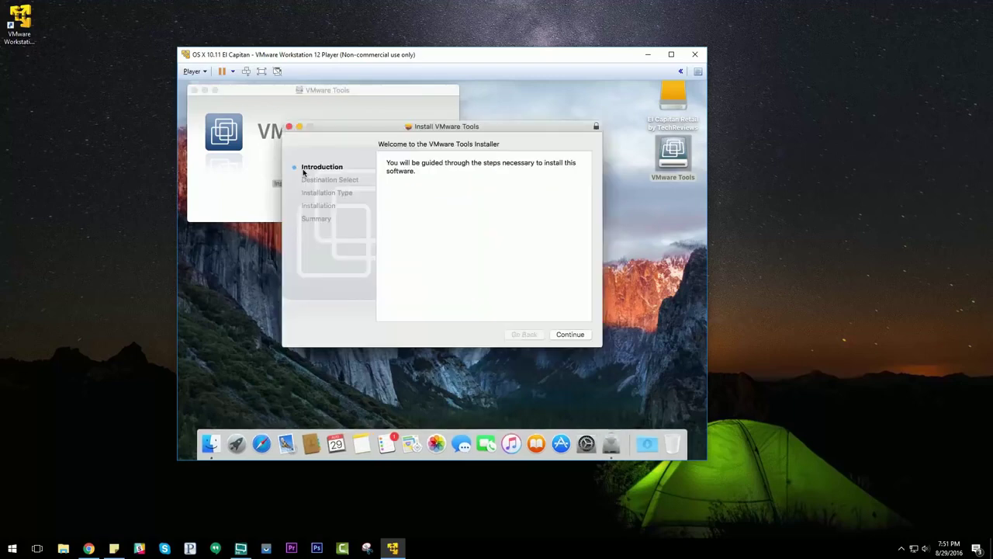
left_click(568, 334)
left_click(571, 335)
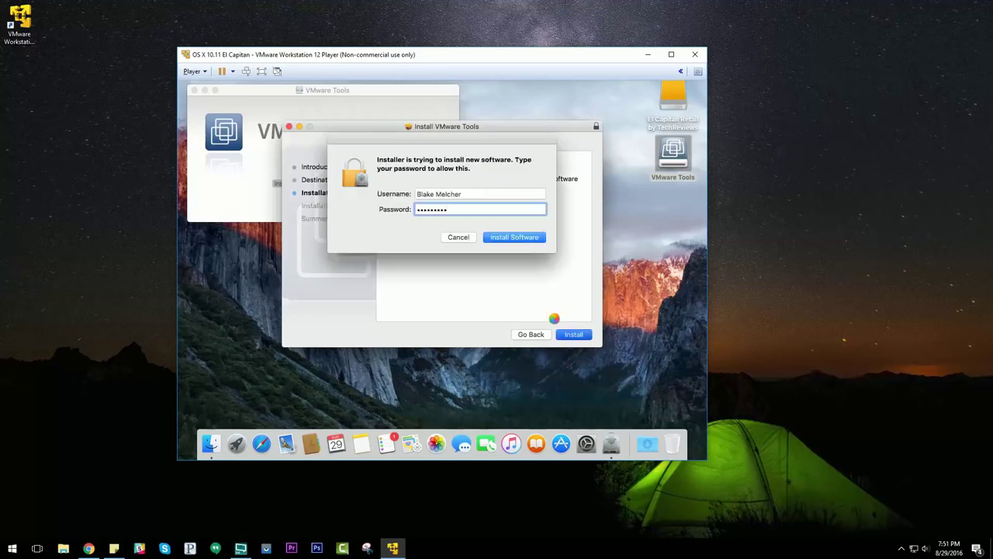
key("Return")
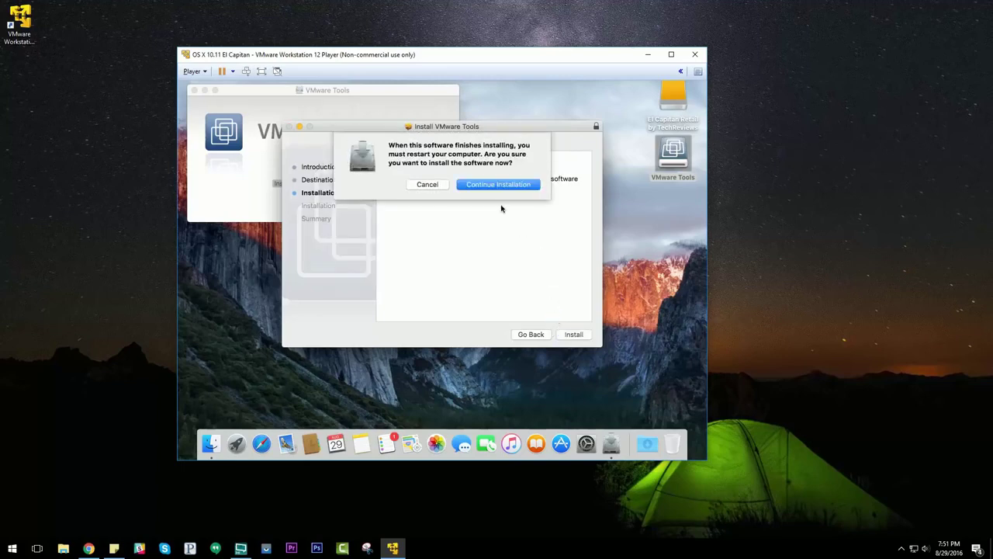
left_click(498, 184)
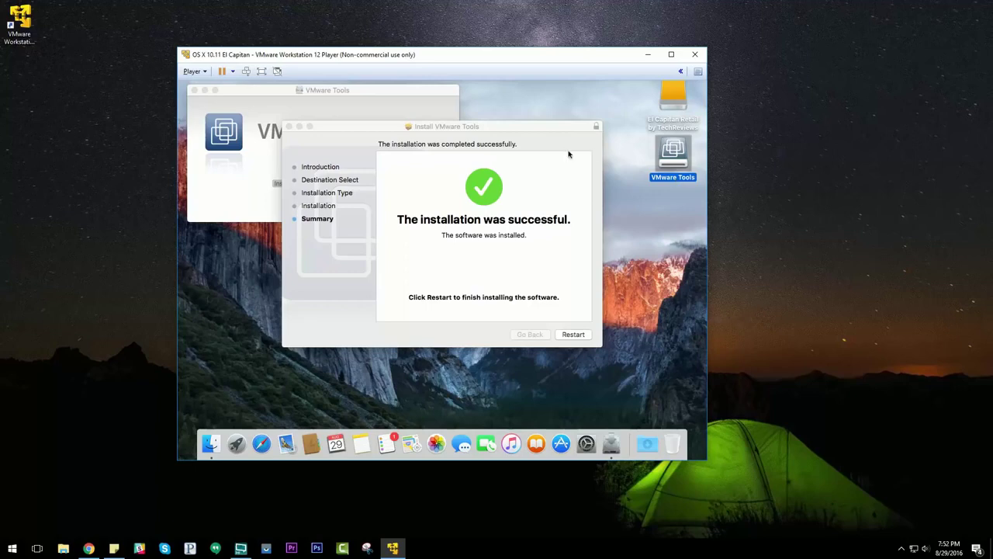
left_click(574, 334)
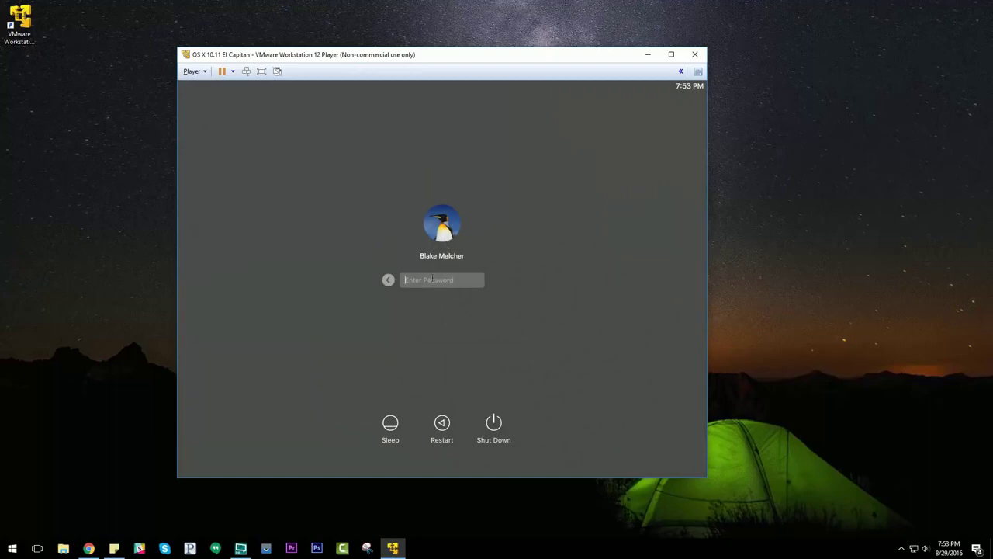
Log in to the El Capitan account with its password
type("•••••••••")
key("Return")
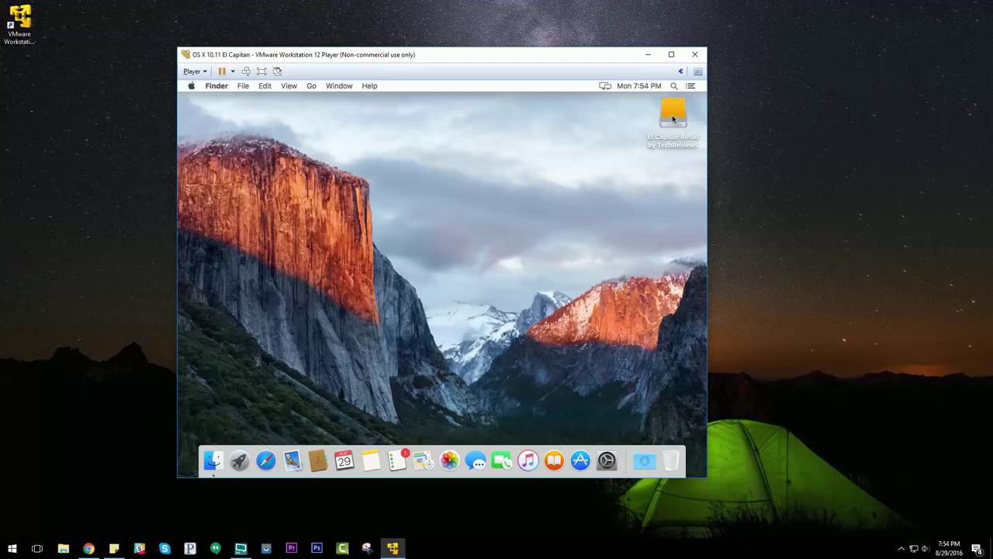
Rename the El Capitan Retail drive to 'OSX'
left_click(672, 115)
right_click(674, 122)
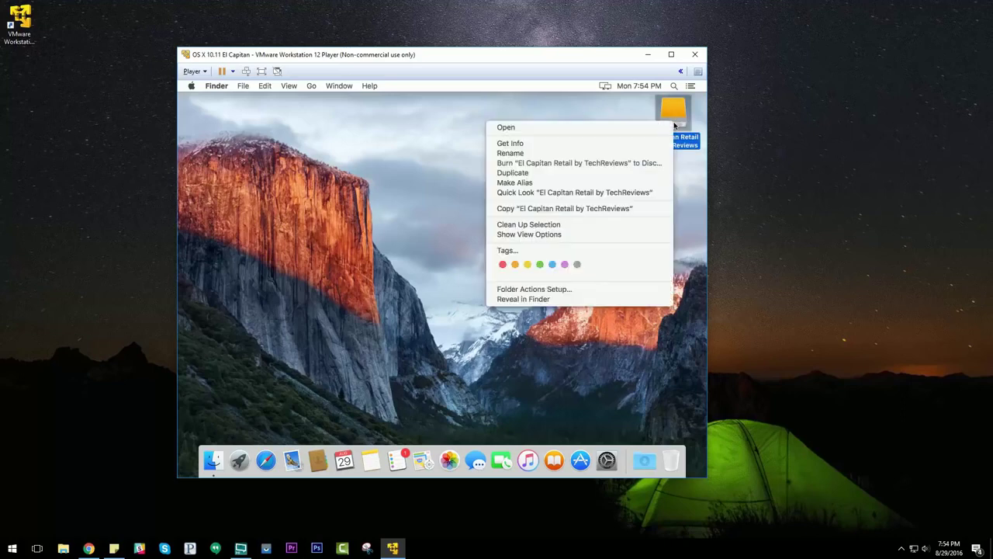
left_click(600, 155)
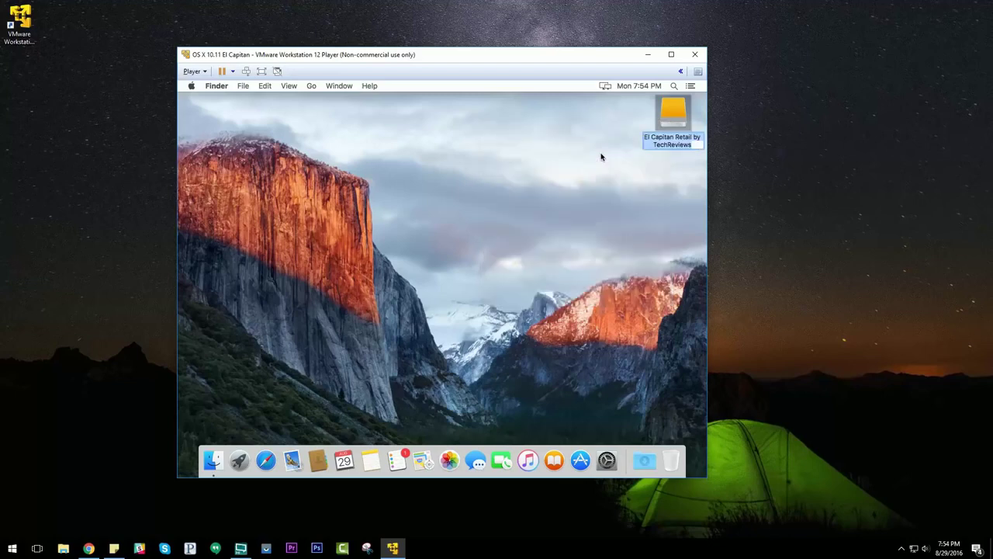
type("OSX")
key("Return")
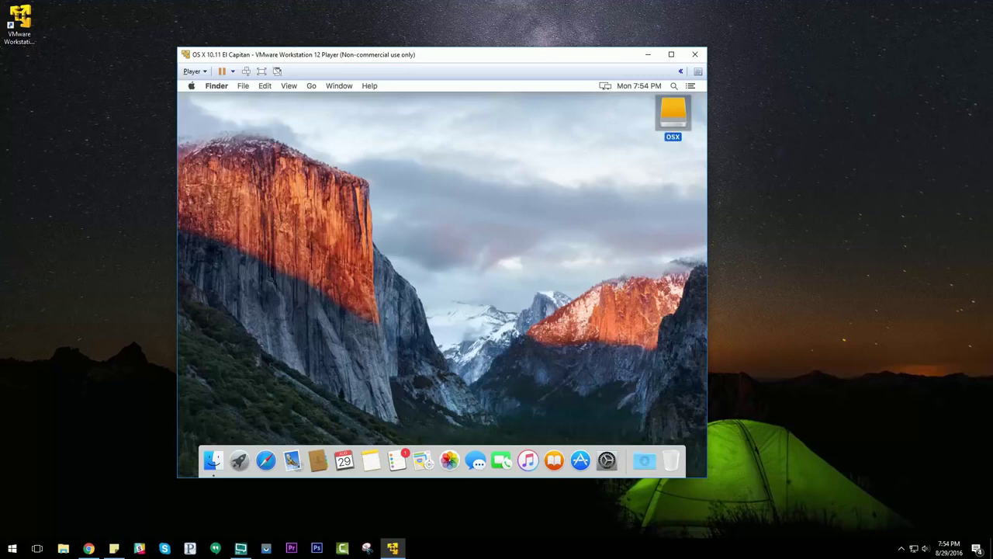
left_click(470, 223)
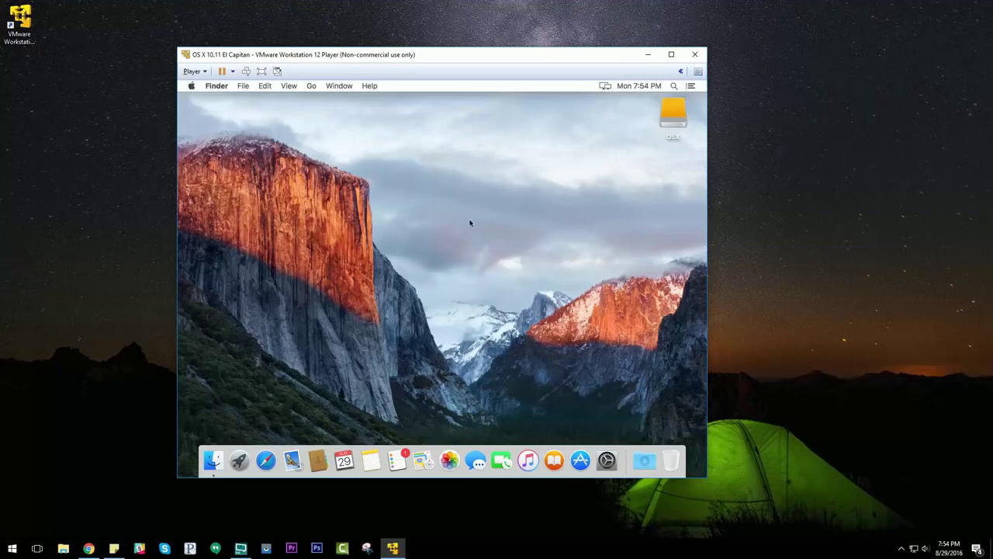
Shut down the El Capitan guest from the Apple menu
left_click(192, 86)
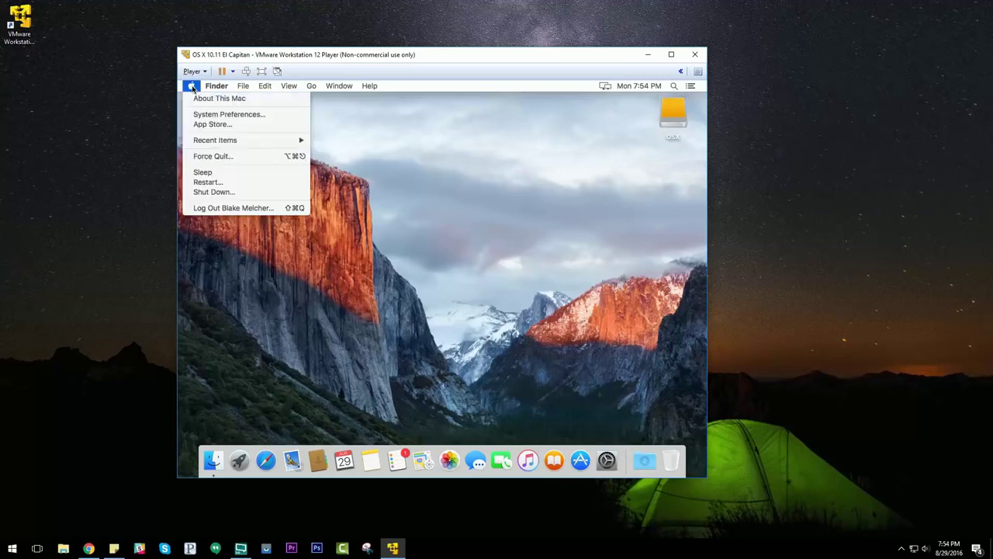
left_click(212, 192)
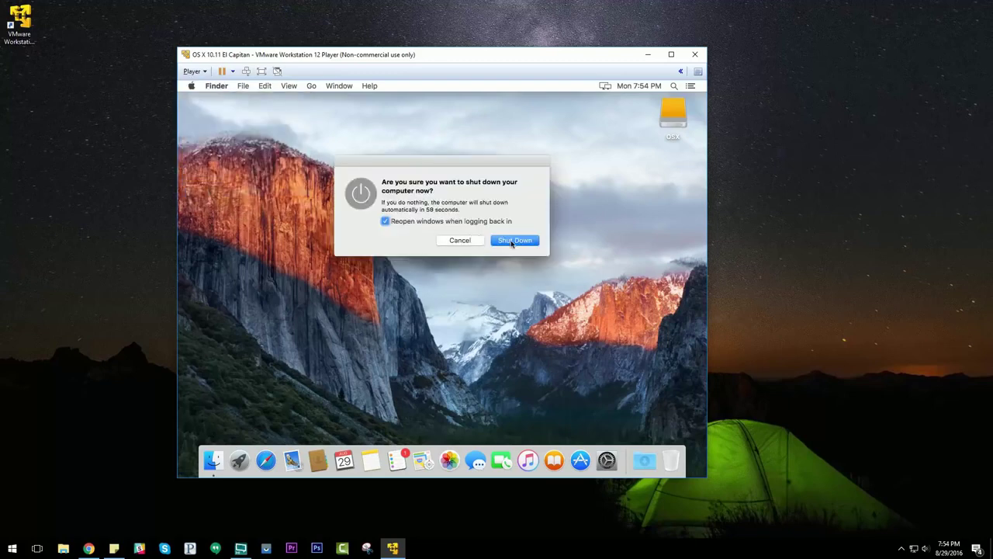
left_click(511, 241)
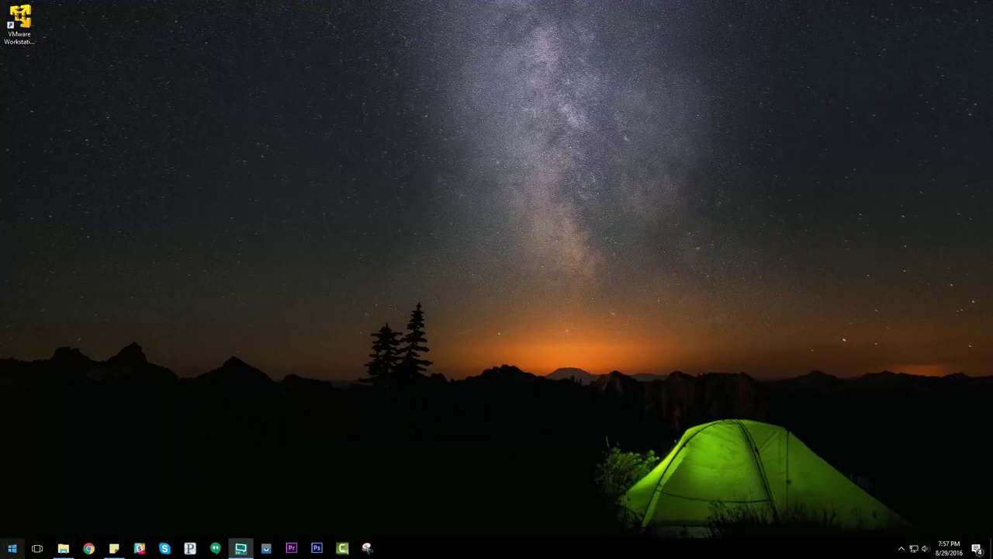
Open 'OS X 10.11 El Capitan.vmx' from the C:\OSX folder in Notepad
left_click(63, 548)
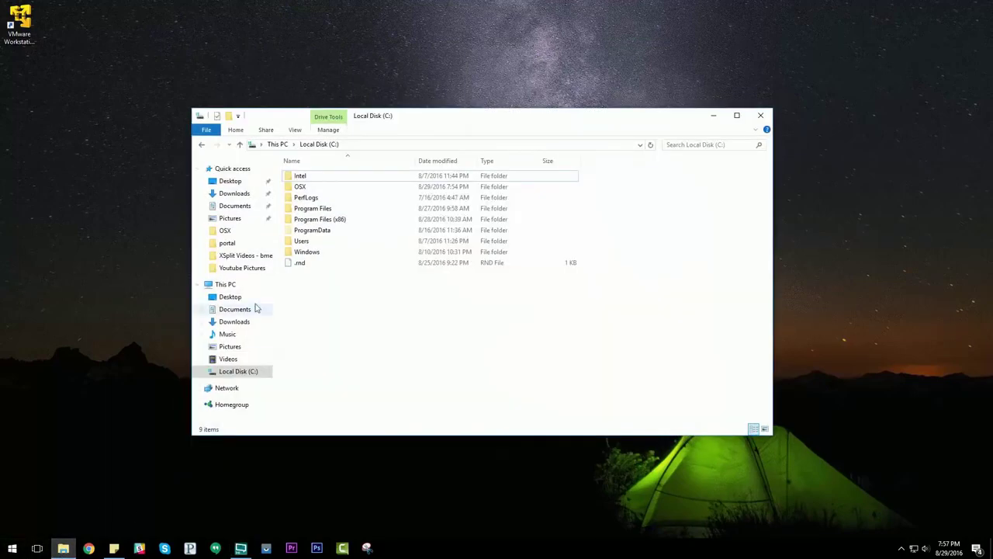
double_click(305, 187)
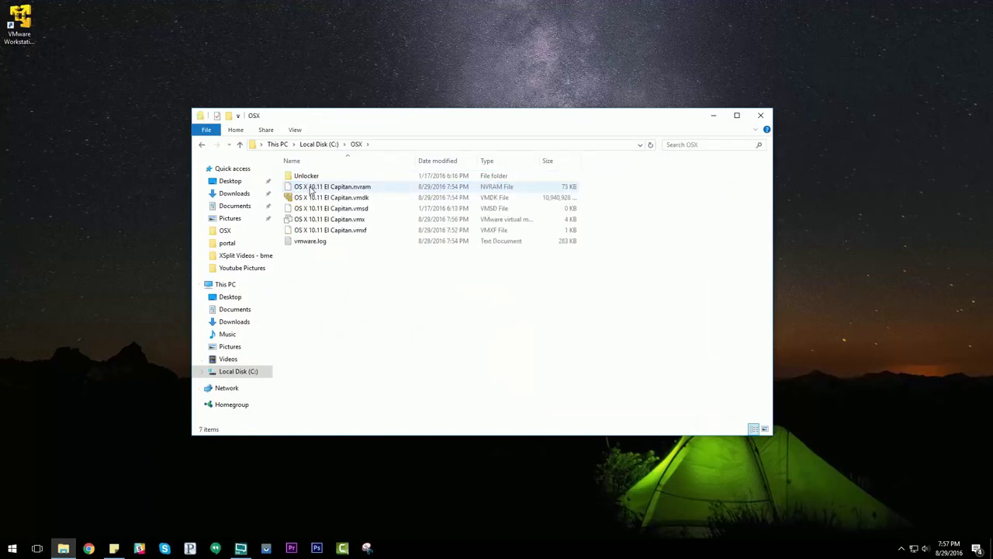
right_click(357, 223)
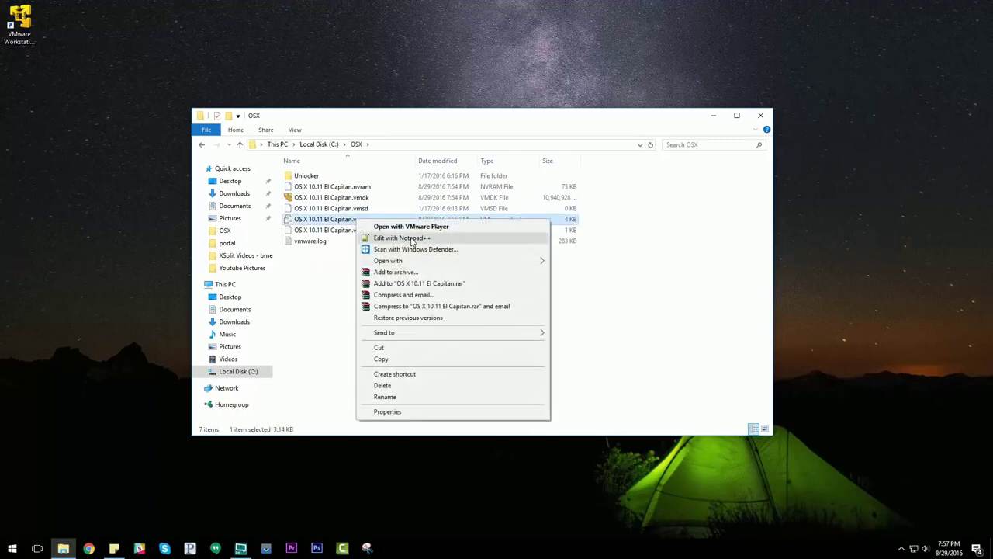
mouse_move(400, 265)
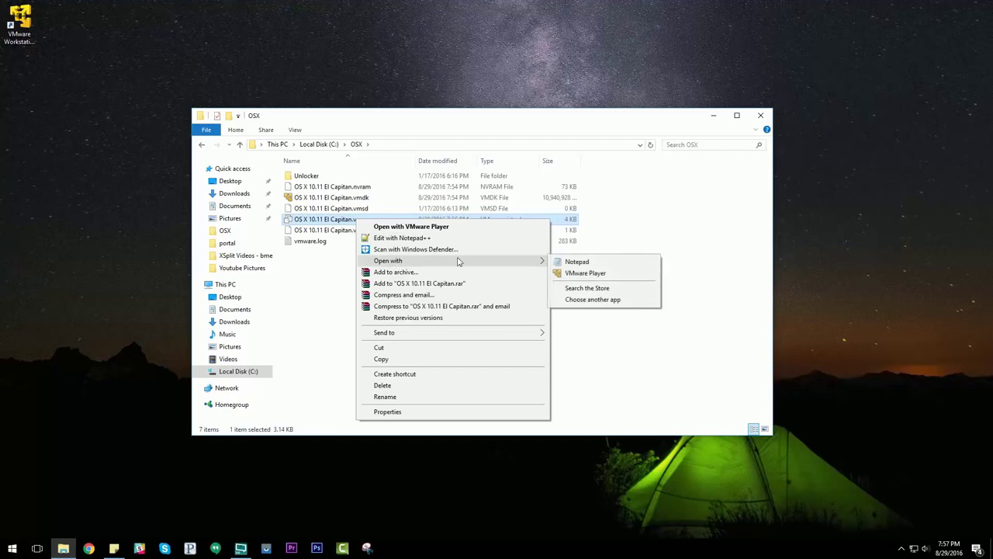
left_click(574, 264)
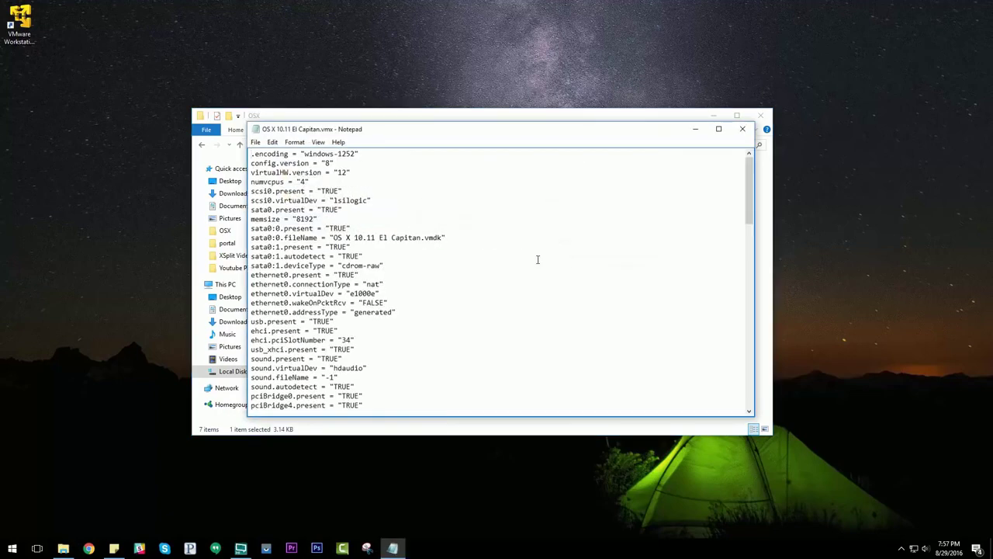
Change board-id.reflectHost from TRUE to FALSE and add an empty line below it
scroll(389, 283, "down", 3)
scroll(365, 280, "down", 4)
scroll(339, 280, "down", 3)
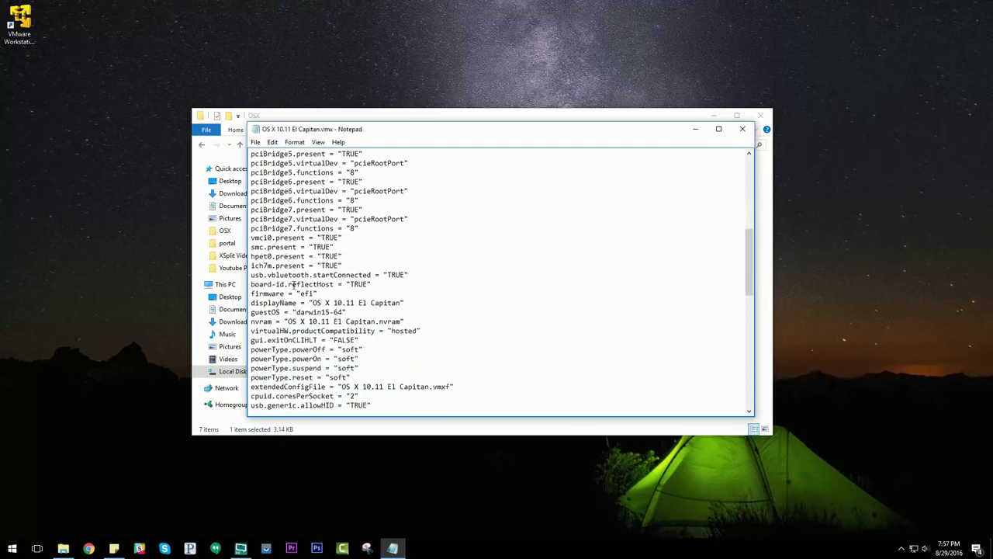
left_click_drag(251, 284, 372, 284)
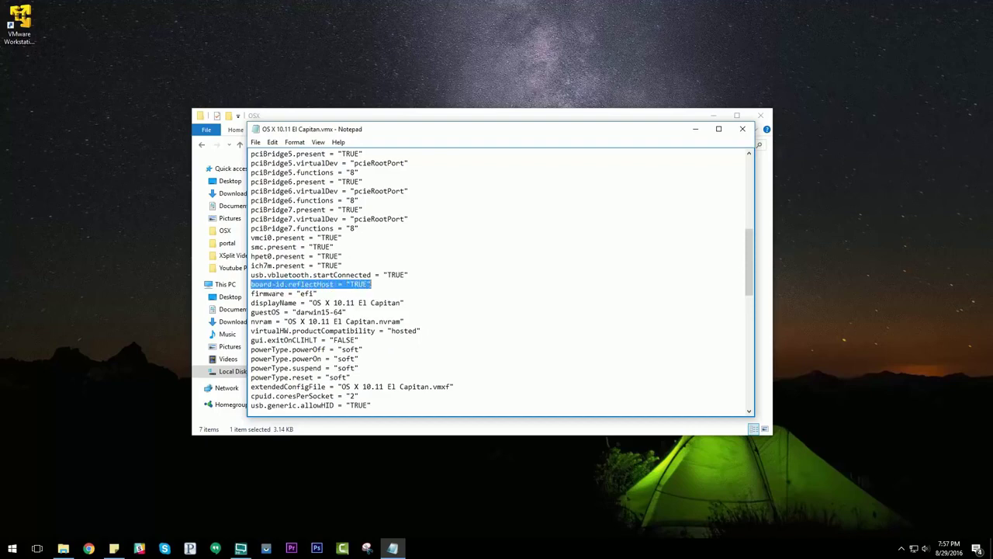
left_click(381, 284)
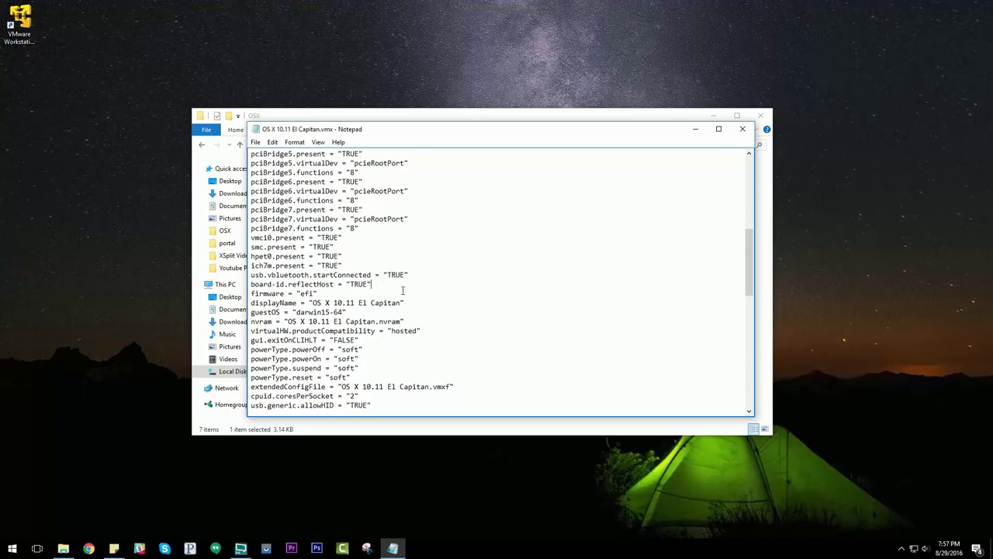
key("Return")
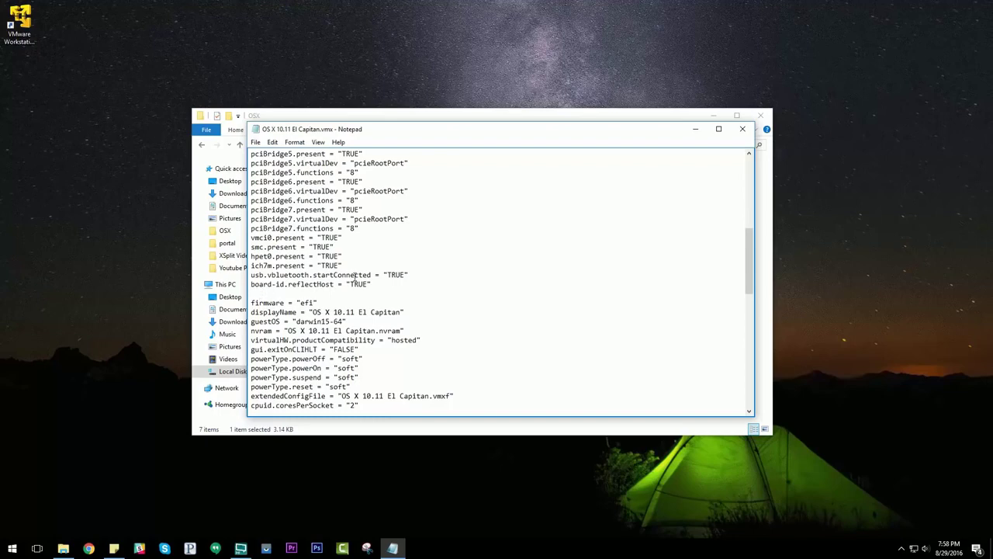
left_click(371, 284)
key("BackSpace")
key("BackSpace")
key("BackSpace")
key("BackSpace")
key("BackSpace")
type("FALSE")
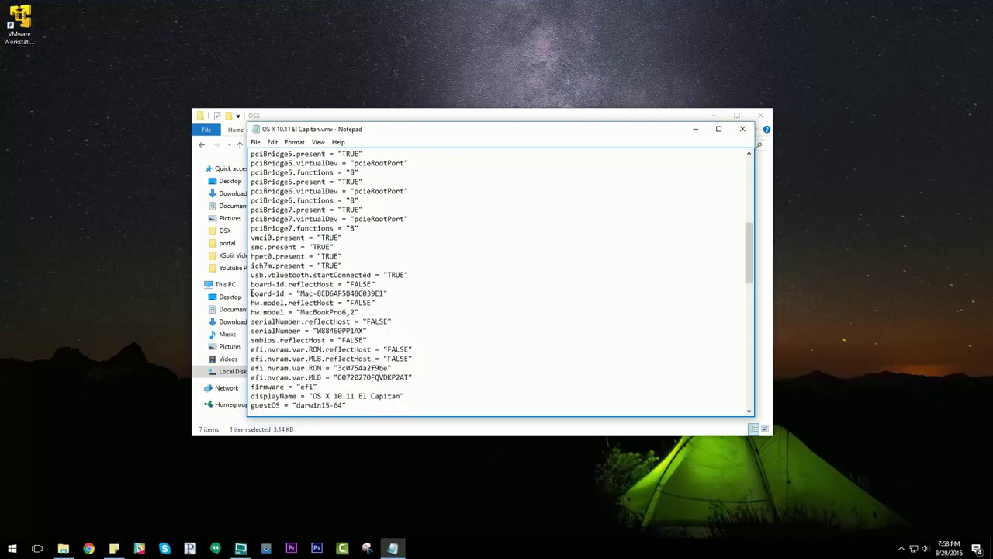
Paste the MacBookPro6,2 board-id, hw.model, serial and ROM/MLB lines, then save and close Notepad
left_click_drag(250, 293, 413, 377)
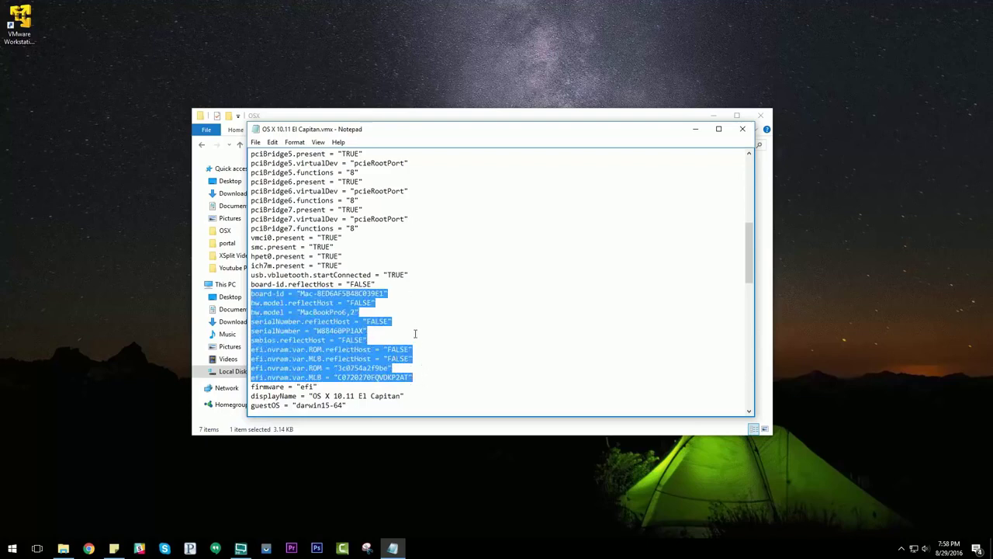
left_click(434, 271)
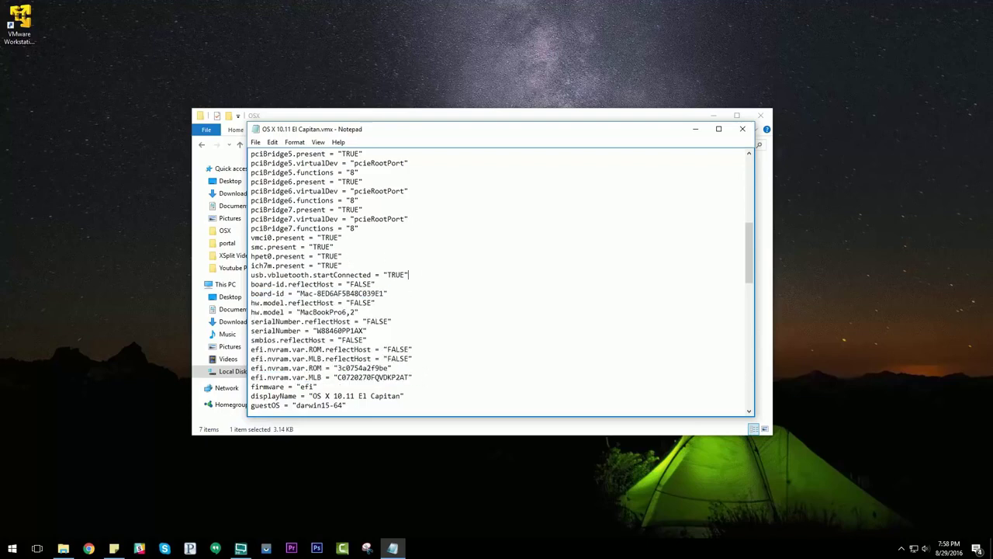
left_click(256, 143)
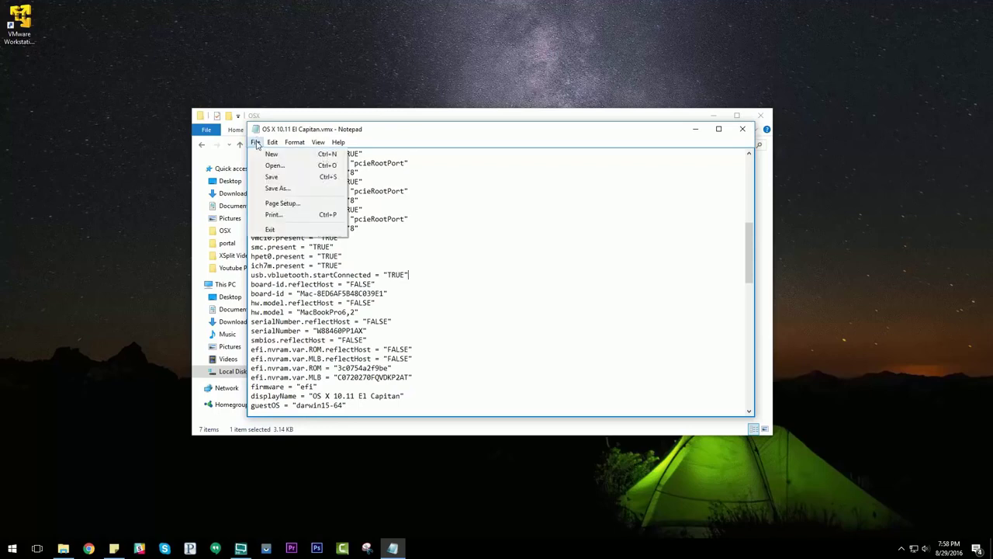
left_click(270, 177)
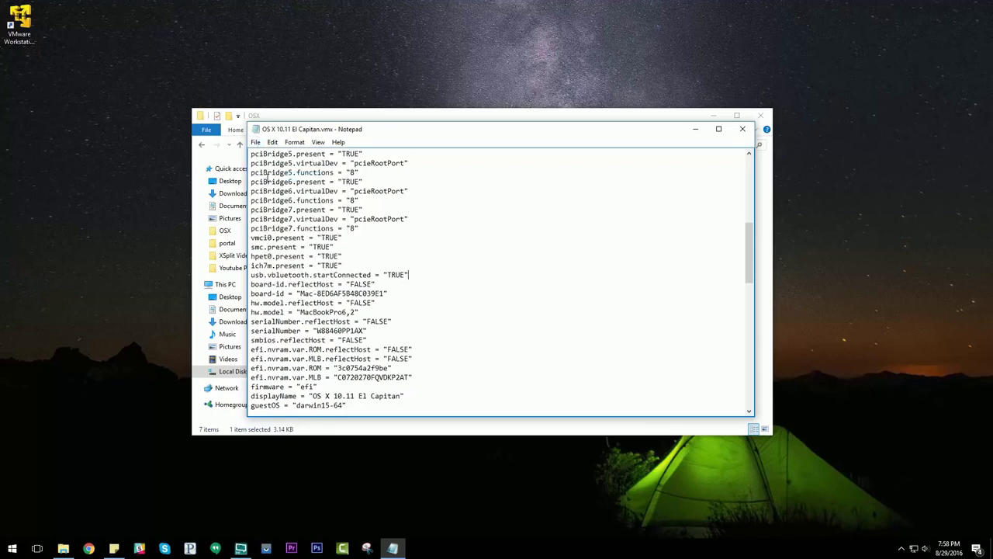
left_click(740, 130)
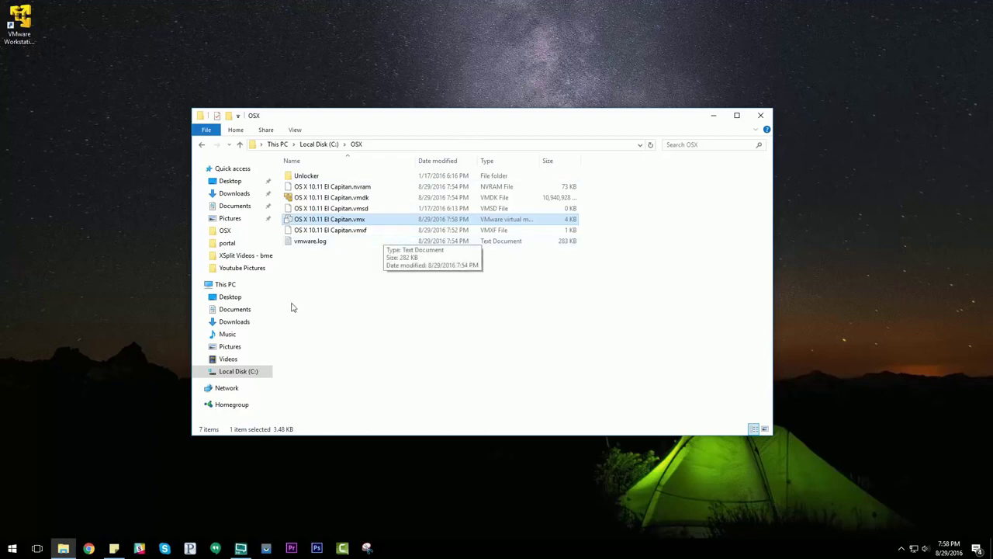
Browse from C: through Users, the profile folder and AppData\Roaming\VMware, then select preferences.ini
left_click(252, 374)
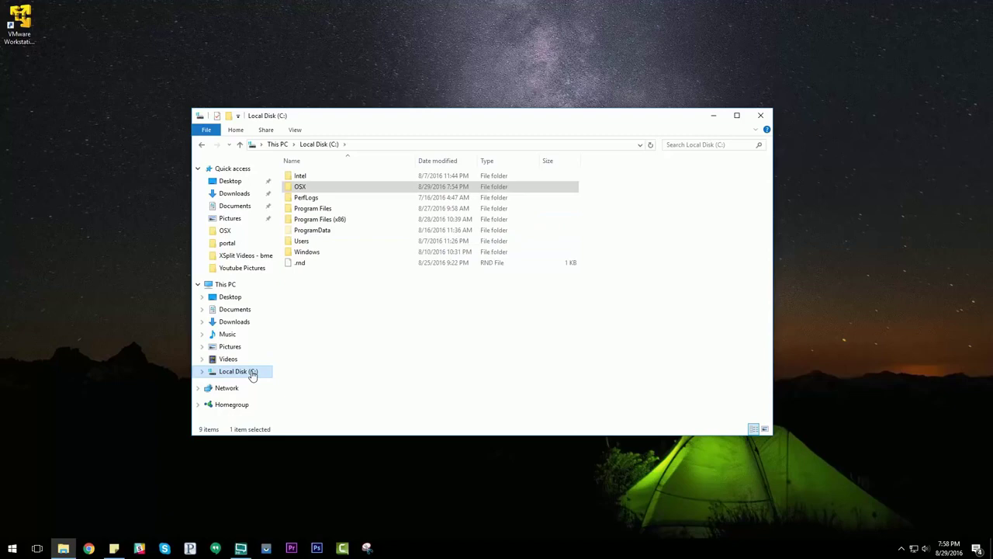
double_click(309, 246)
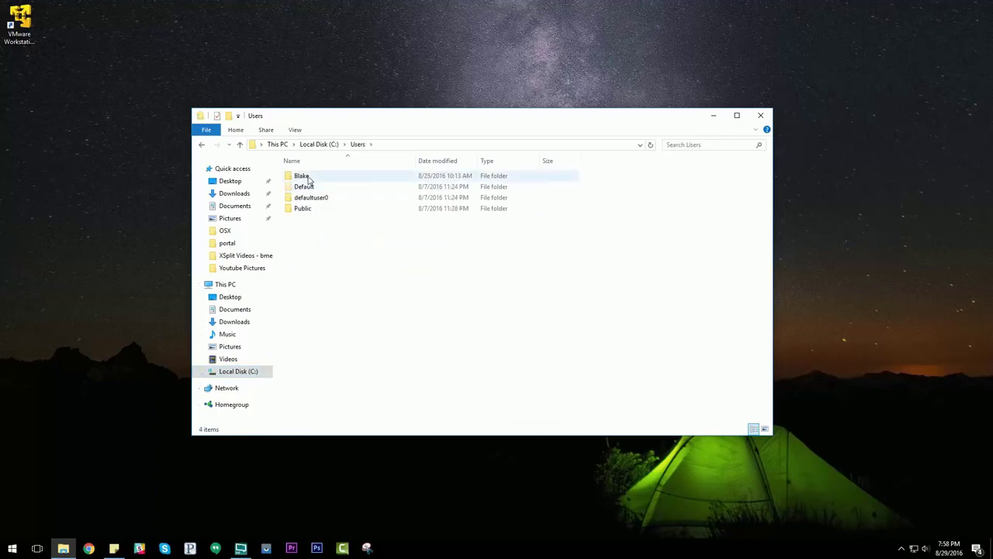
double_click(309, 179)
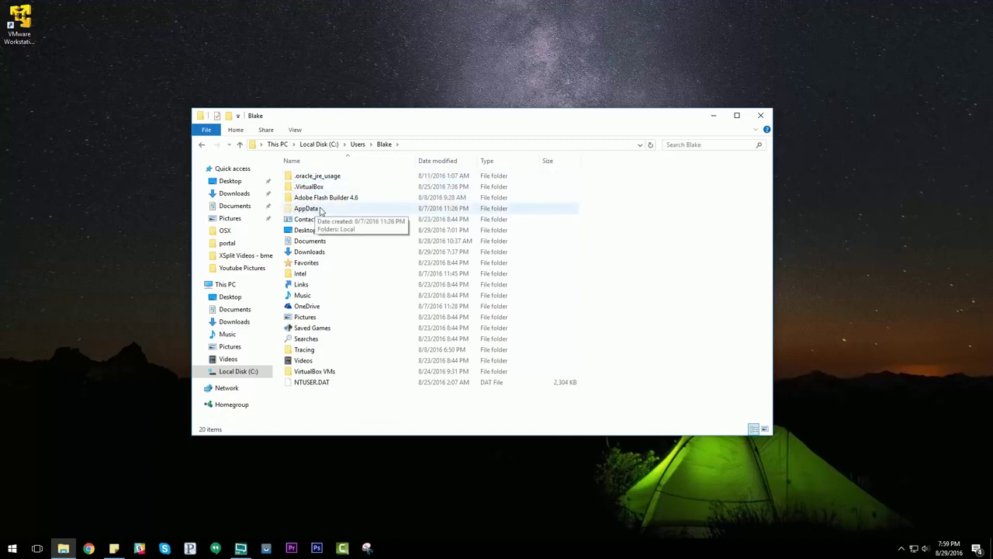
double_click(313, 209)
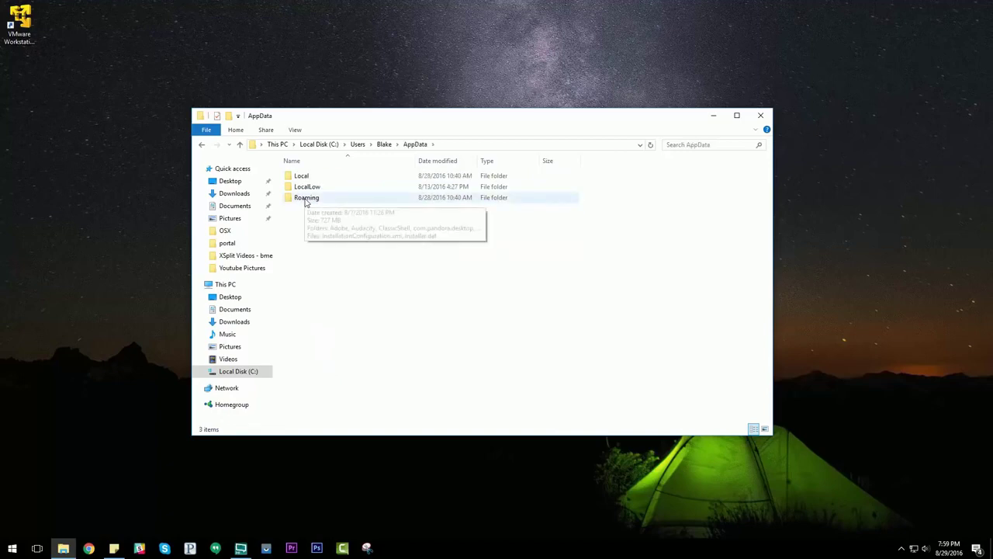
double_click(305, 199)
scroll(318, 268, "down", 1)
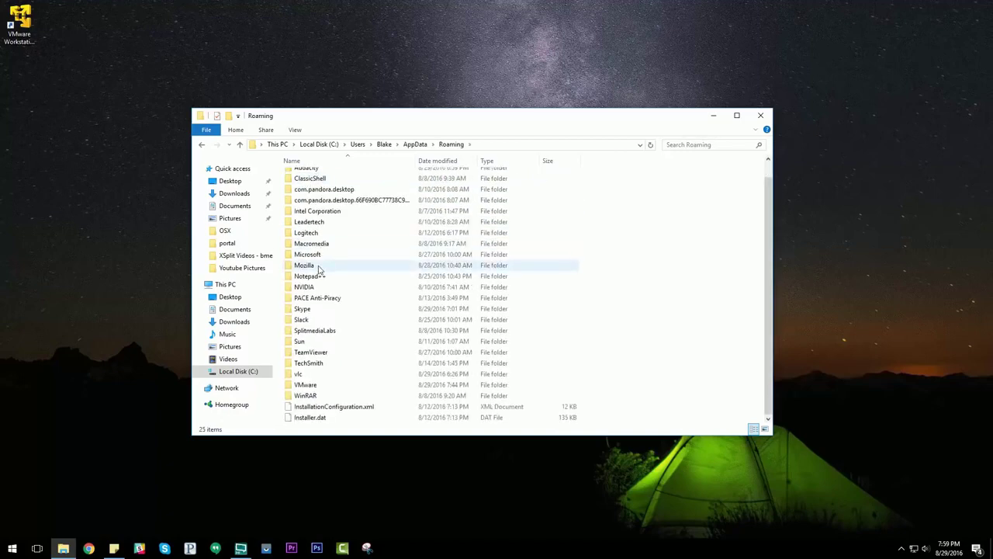
double_click(307, 385)
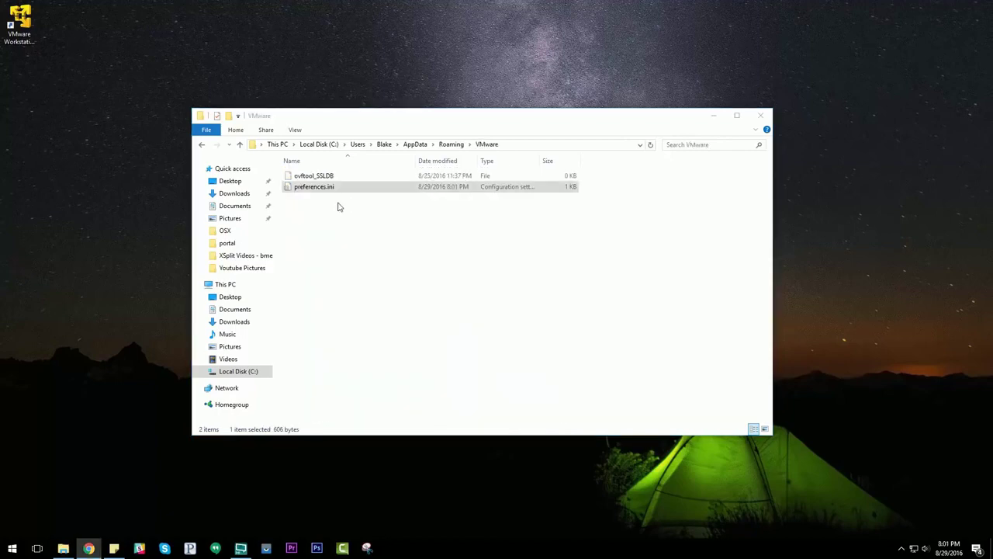
left_click(324, 190)
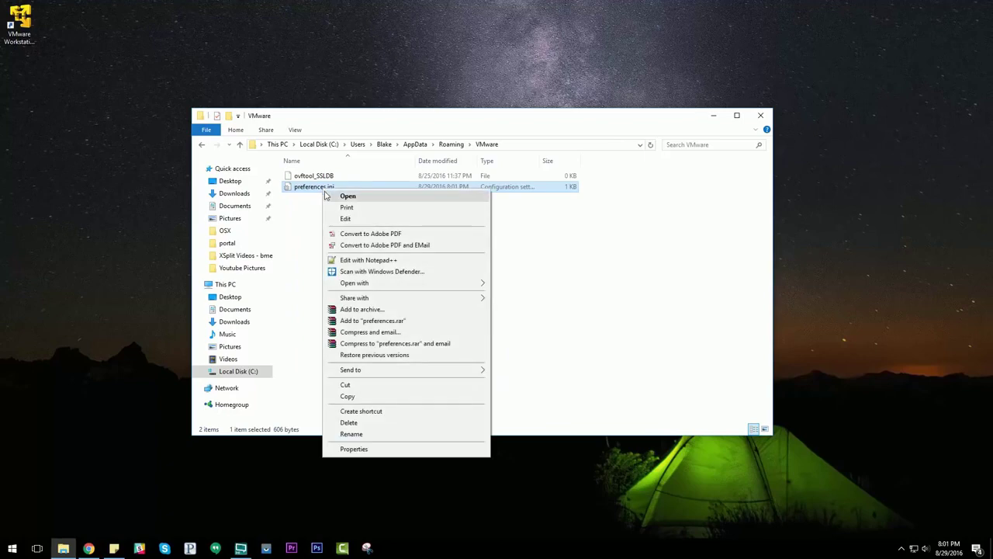
Edit the last preferences.ini line to read pref.vmplayer.fullscreen.nobar = 1
left_click(345, 218)
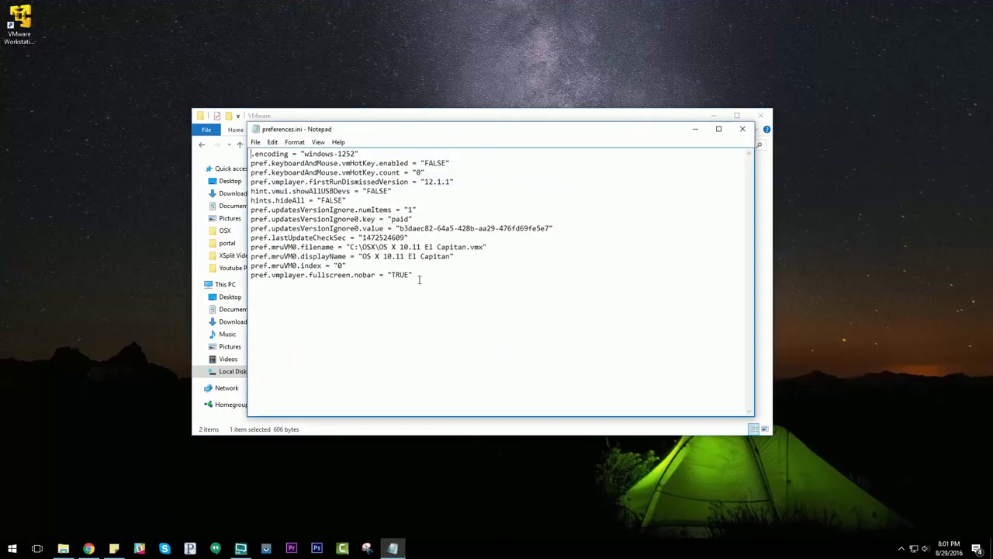
left_click_drag(419, 278, 250, 277)
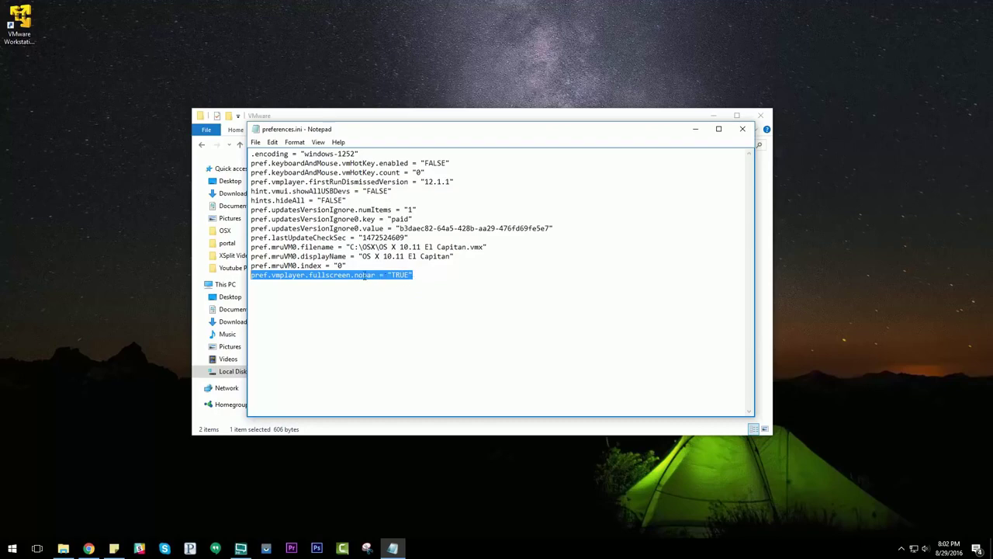
left_click(257, 275)
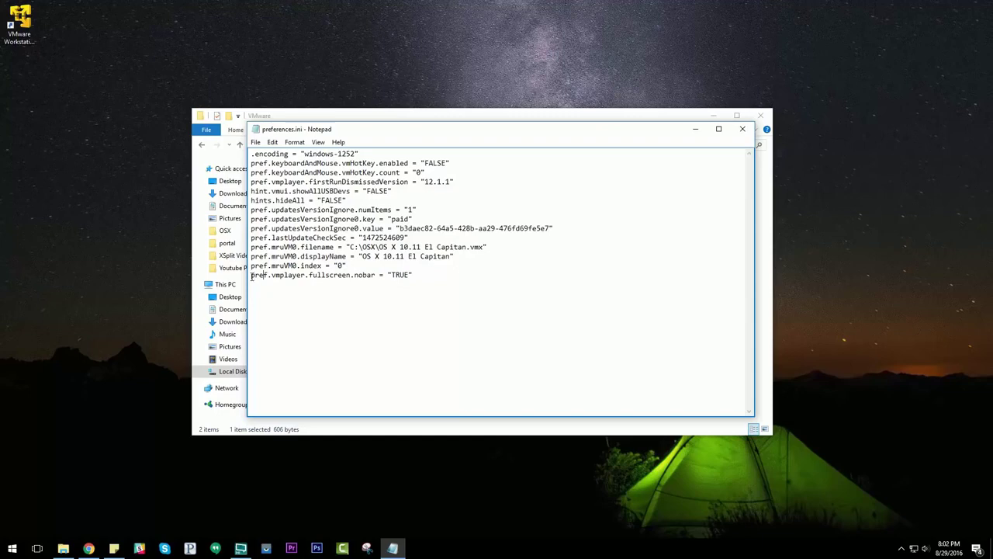
left_click_drag(252, 277, 347, 276)
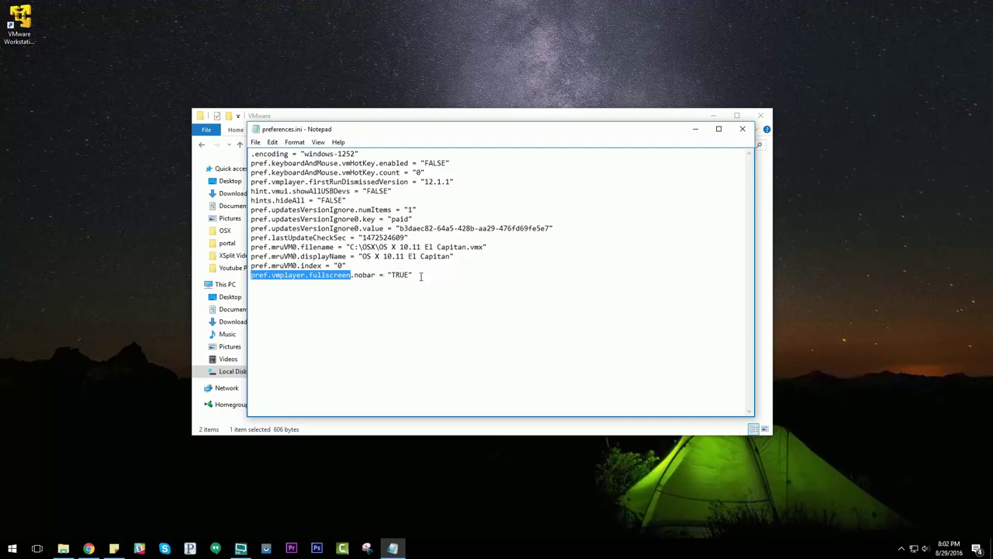
left_click(421, 276)
key("BackSpace")
key("BackSpace")
key("BackSpace")
key("BackSpace")
key("BackSpace")
key("BackSpace")
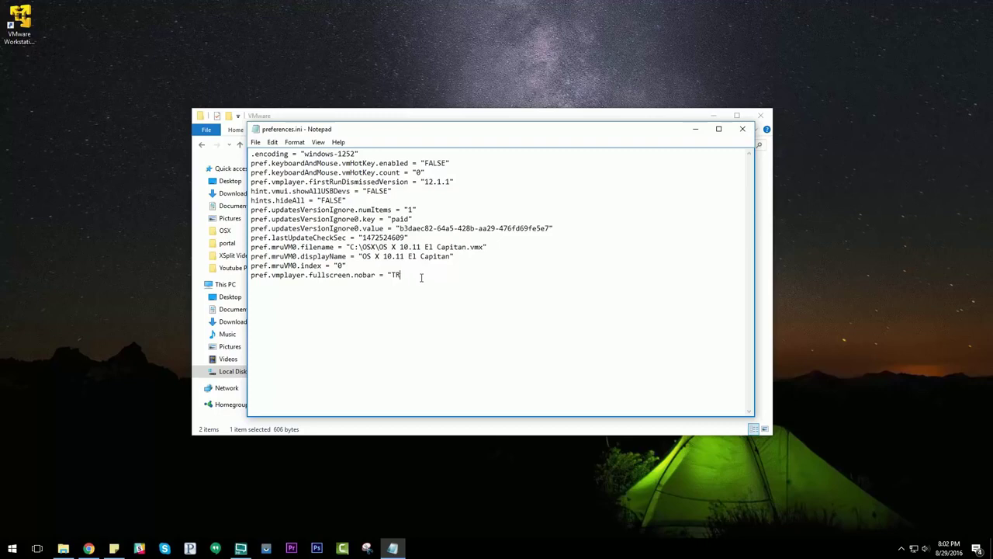
key("BackSpace")
key("BackSpace")
key("BackSpace")
key("BackSpace")
type("nobar =")
Save preferences.ini and close Notepad
left_click(255, 141)
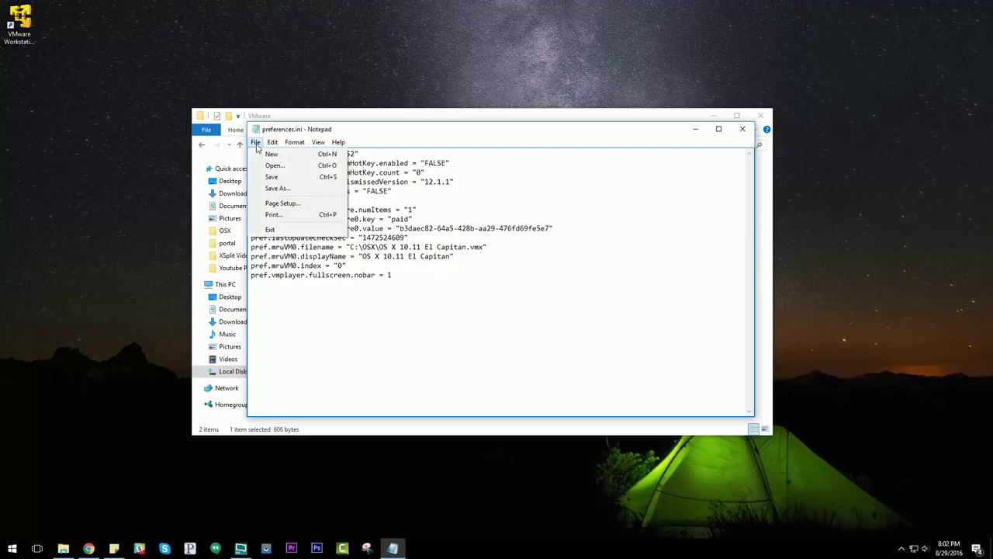
left_click(336, 299)
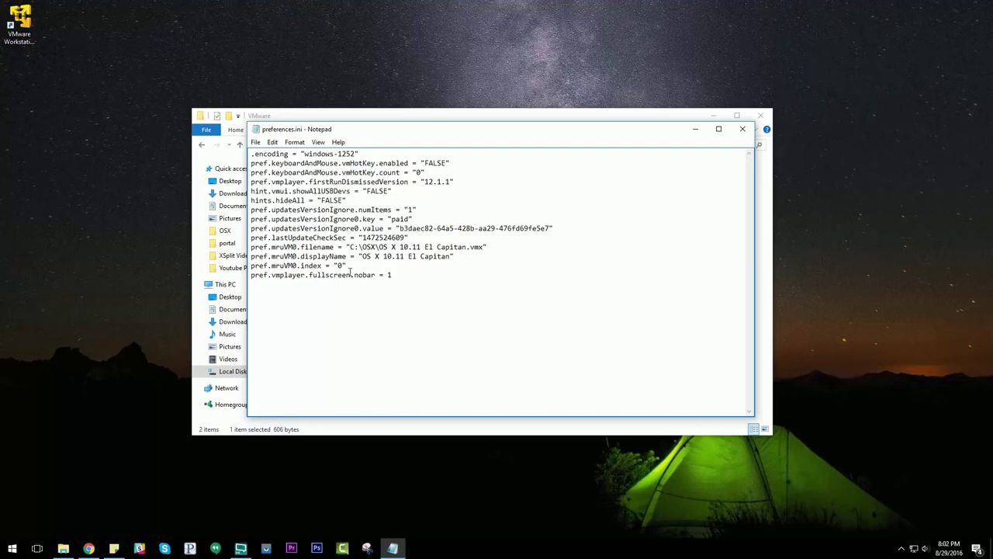
left_click(256, 142)
left_click(270, 178)
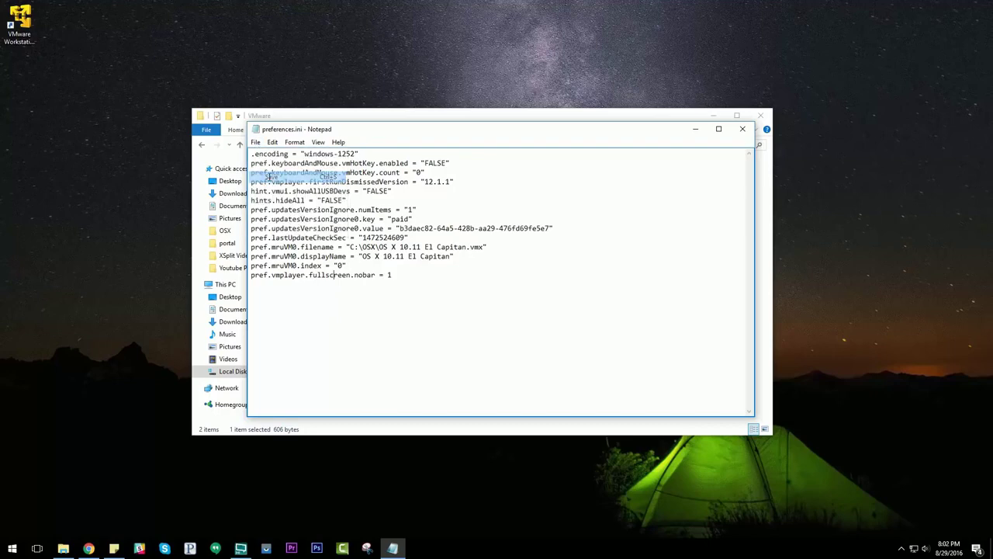
left_click(743, 131)
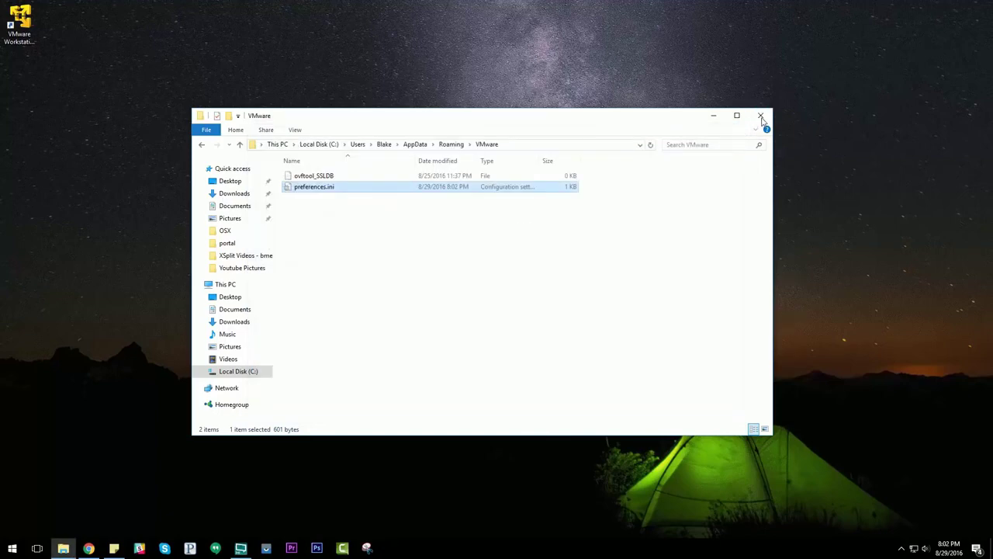
Close the VMware folder window and power on OS X 10.11 El Capitan in VMware Player
left_click(760, 117)
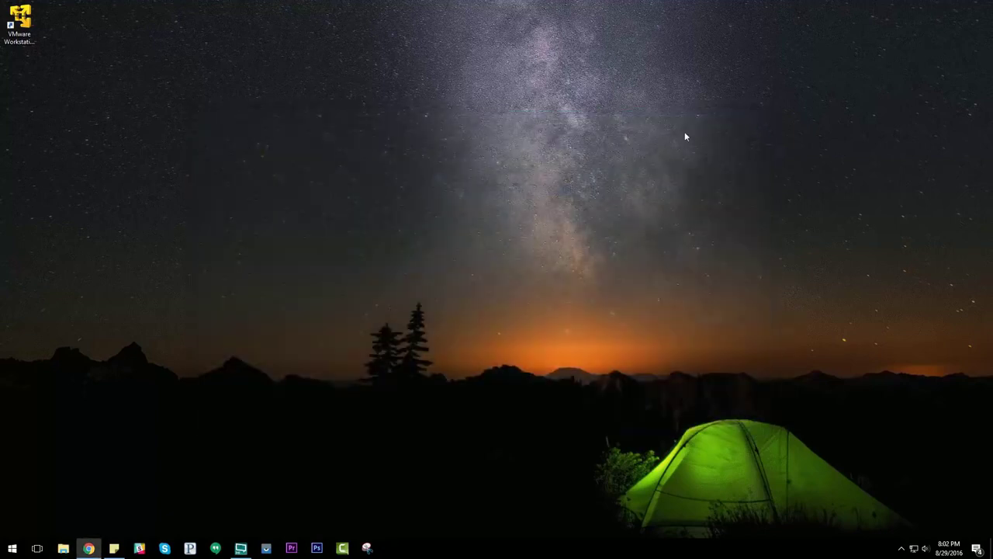
left_click(21, 22)
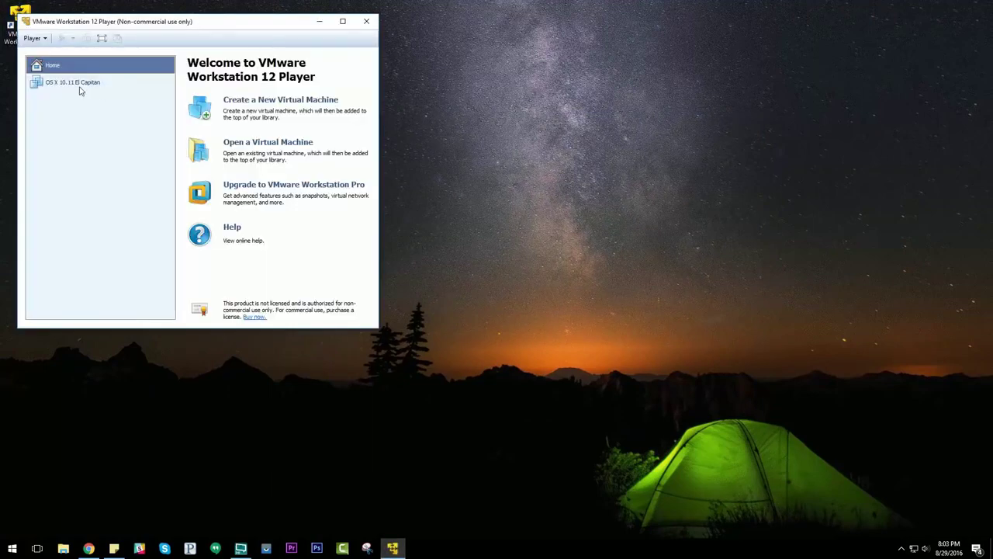
left_click(79, 86)
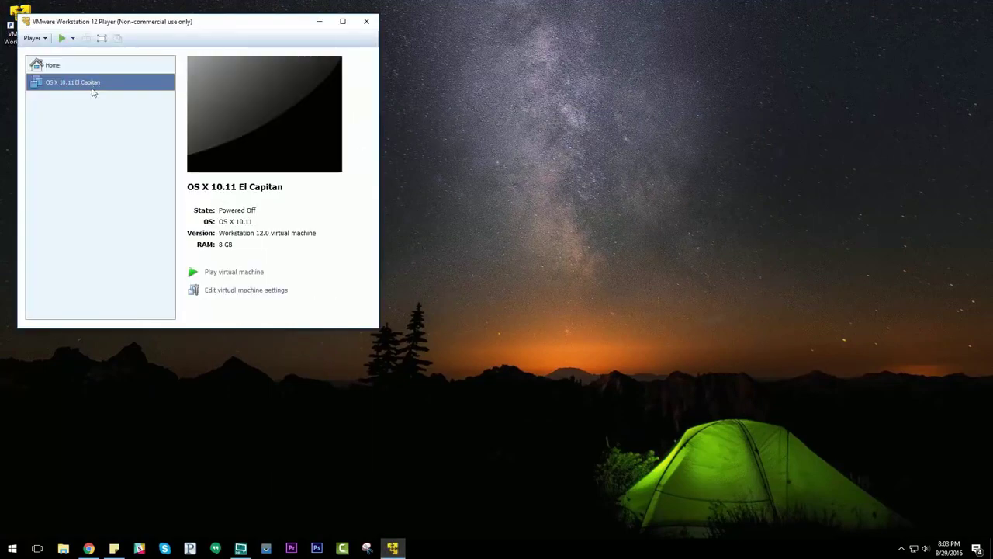
left_click(224, 273)
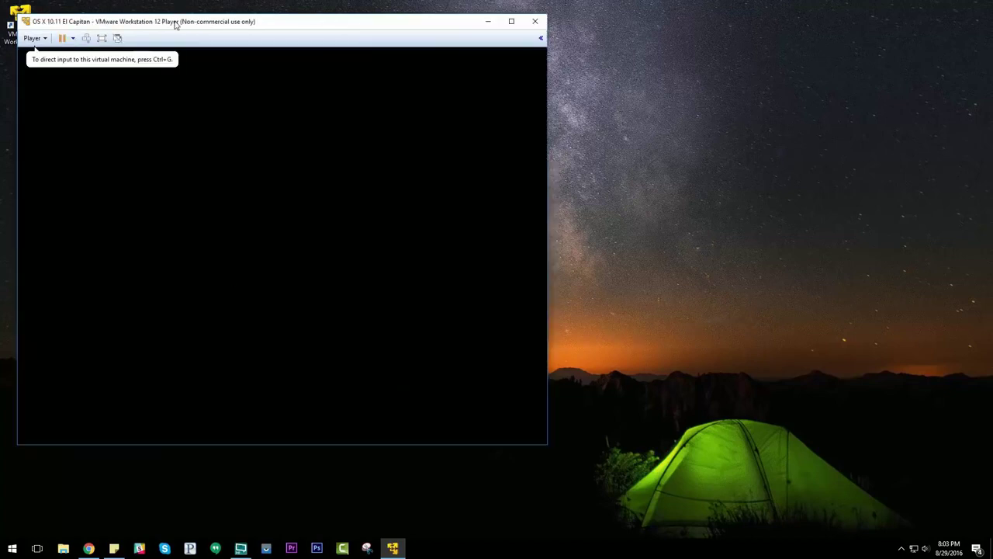
left_click_drag(175, 27, 309, 51)
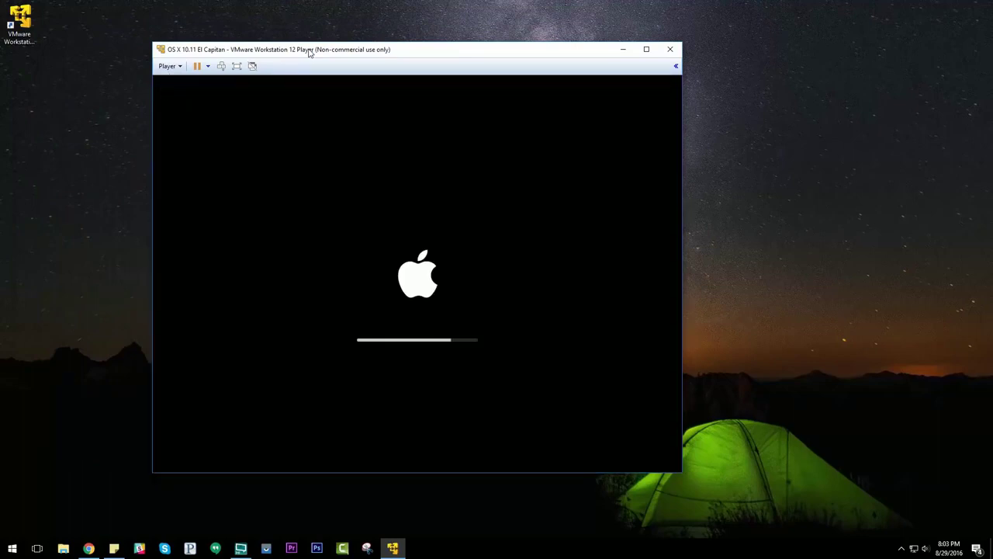
Log in to El Capitan with the account password and switch the VM to full screen
left_click(215, 188)
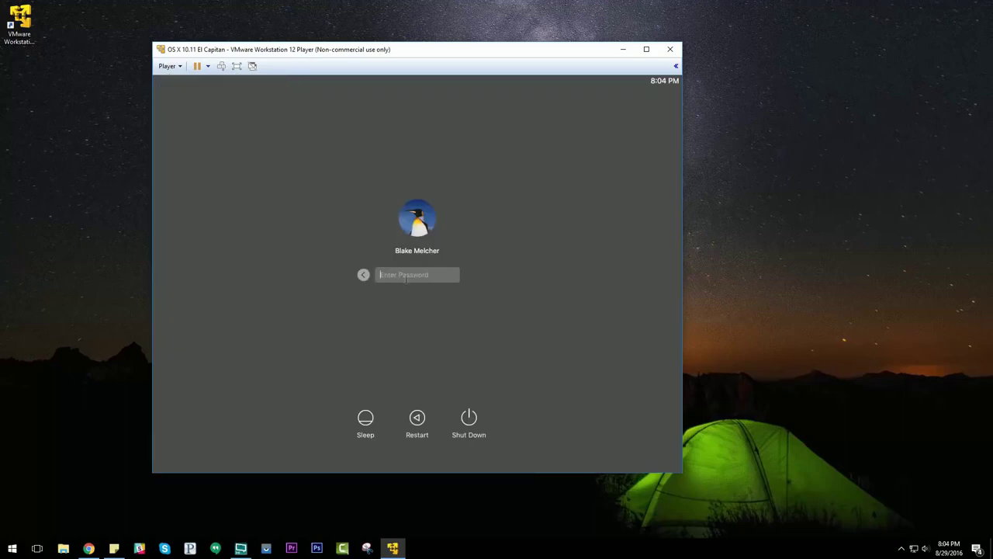
type("••")
key("Return")
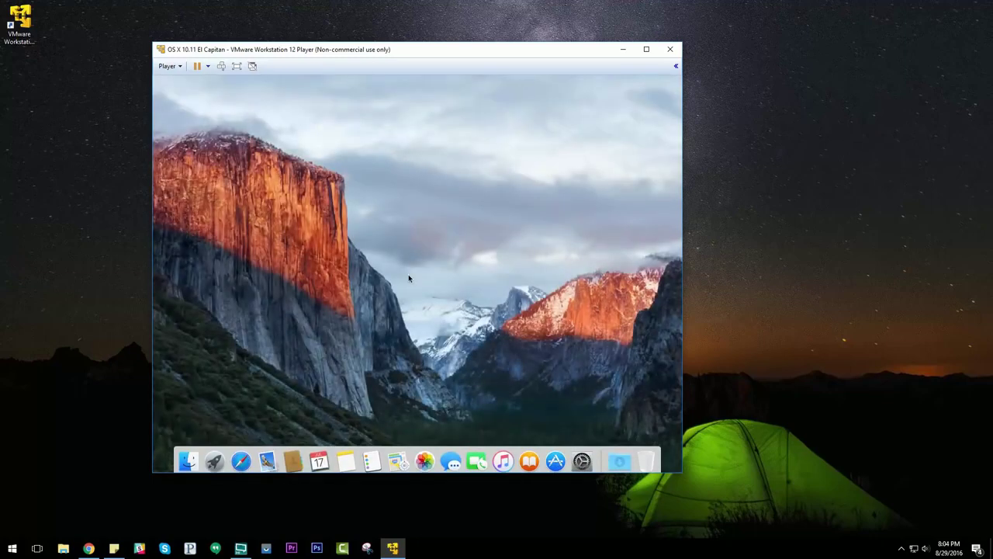
left_click(237, 67)
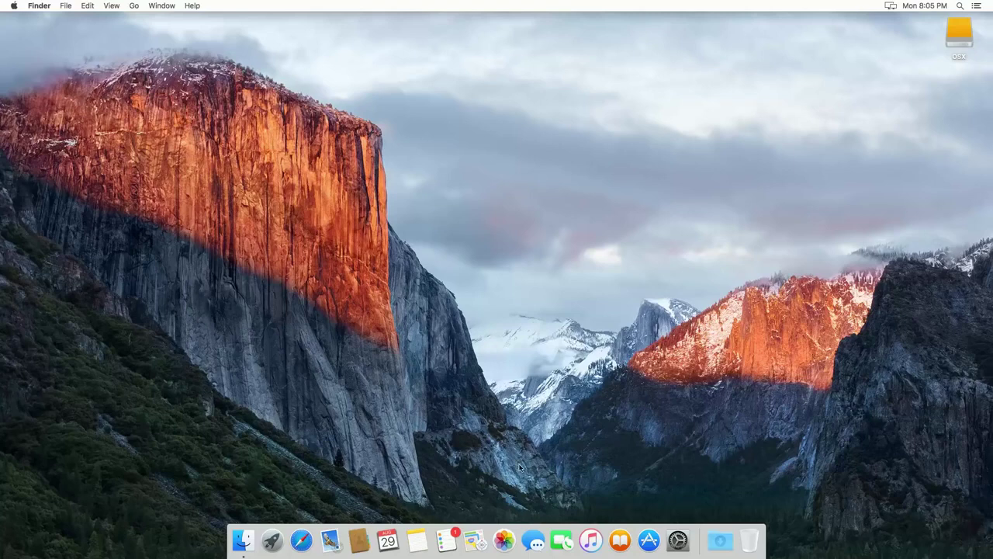
Launch Messages, cancel the Other Messages Account setup, and shift the window slightly left
left_click(543, 537)
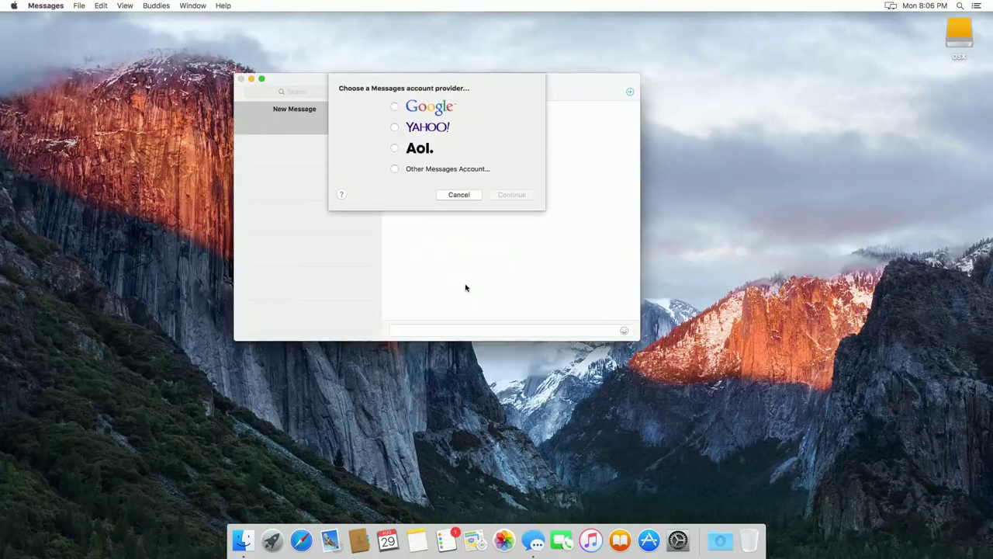
left_click(423, 170)
left_click(505, 195)
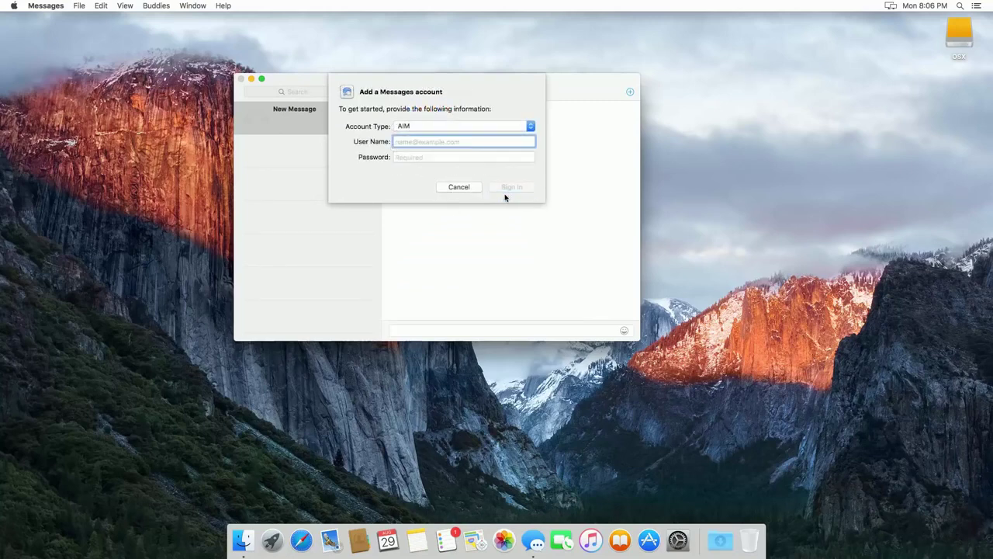
left_click(458, 187)
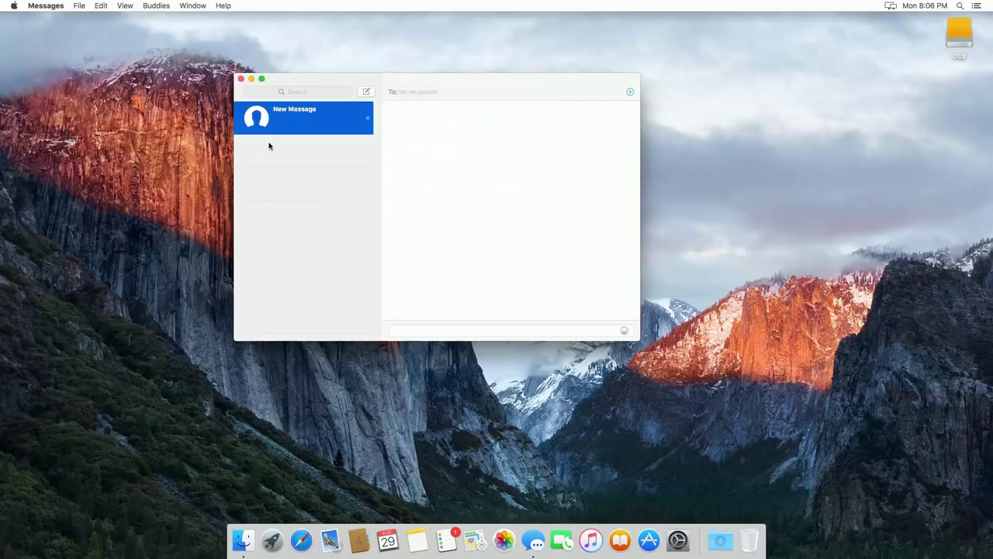
left_click_drag(325, 86, 305, 87)
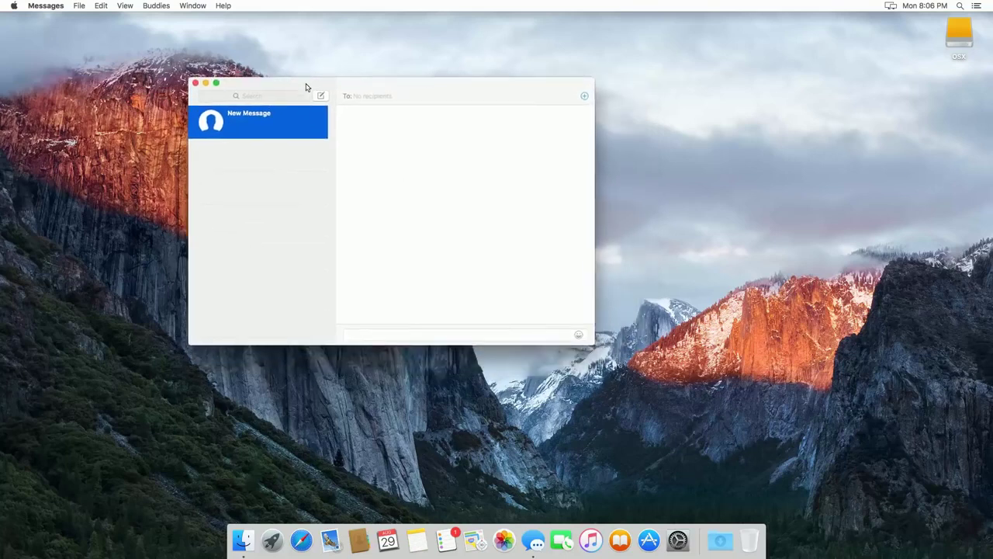
In Messages Preferences > Accounts, untick the second and third reachable-at addresses, then close Preferences
left_click(59, 8)
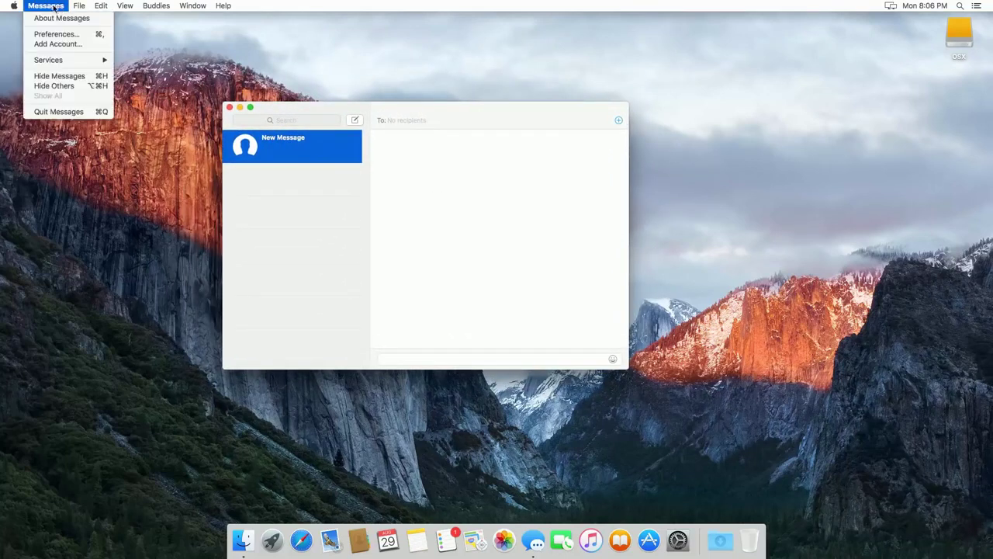
left_click(51, 36)
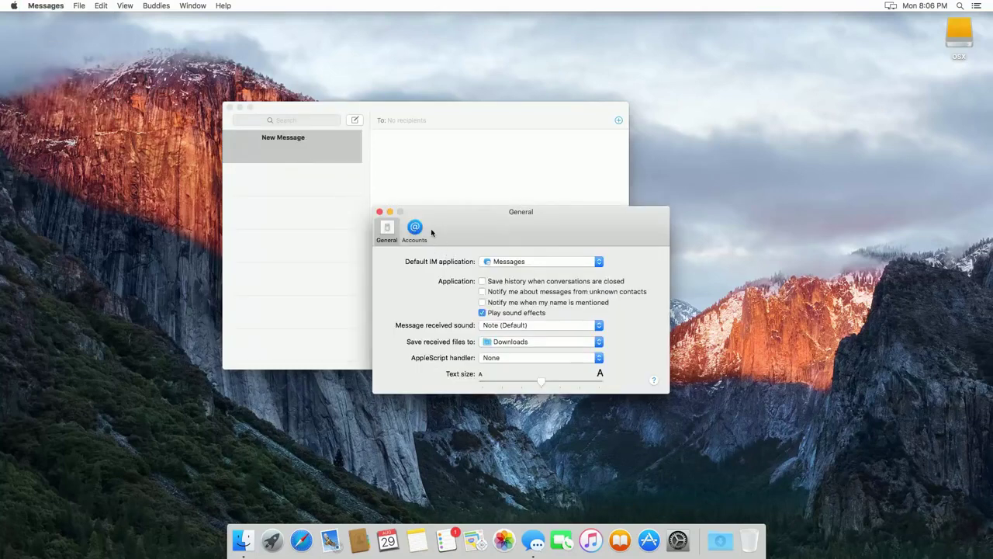
left_click(416, 228)
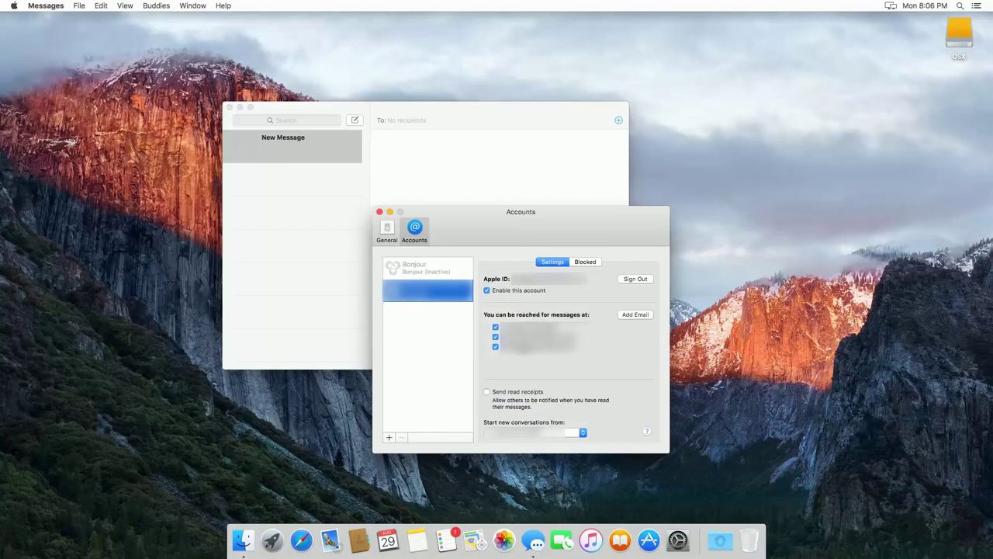
left_click(495, 337)
left_click(495, 347)
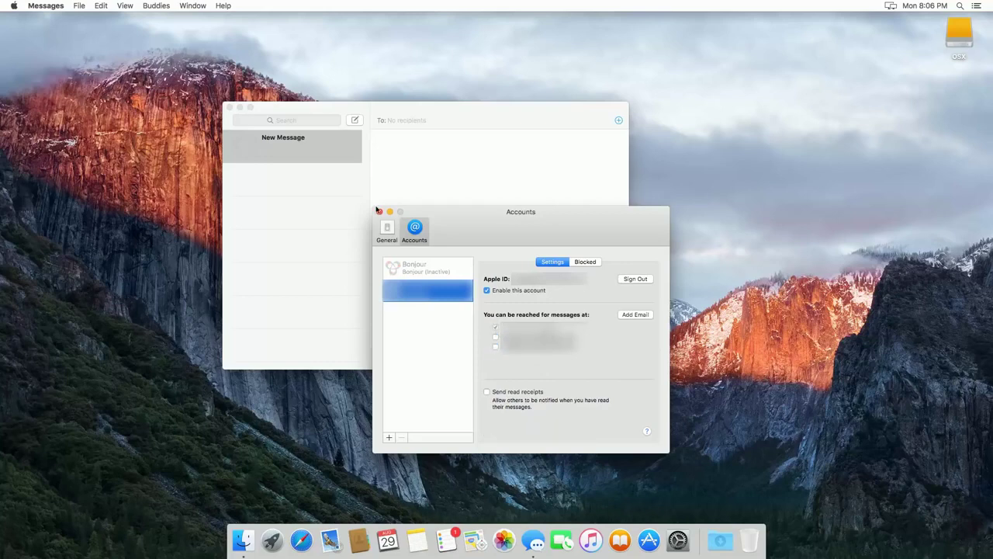
left_click(379, 212)
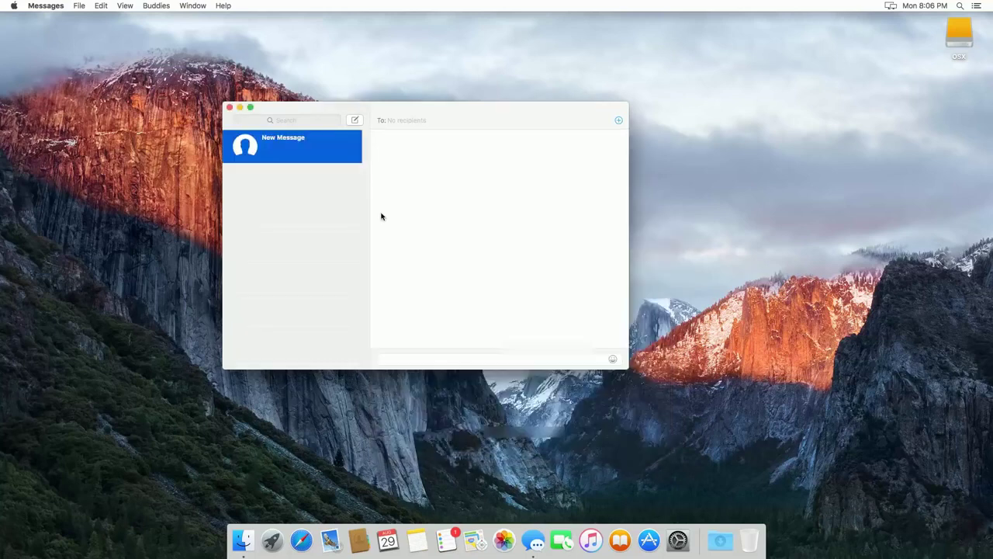
Send 'test' and then '123' to the recipient, declining read receipts in between
left_click(404, 120)
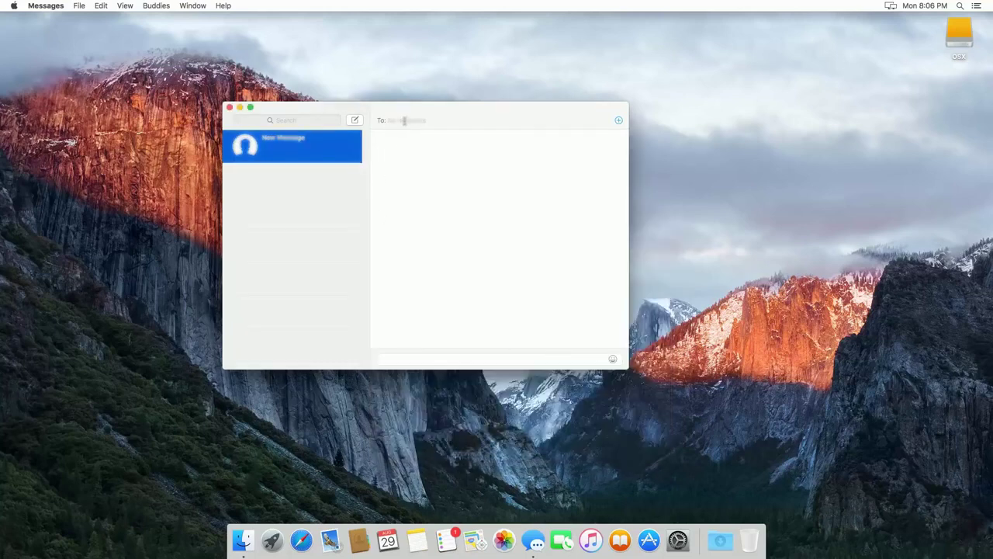
type("......")
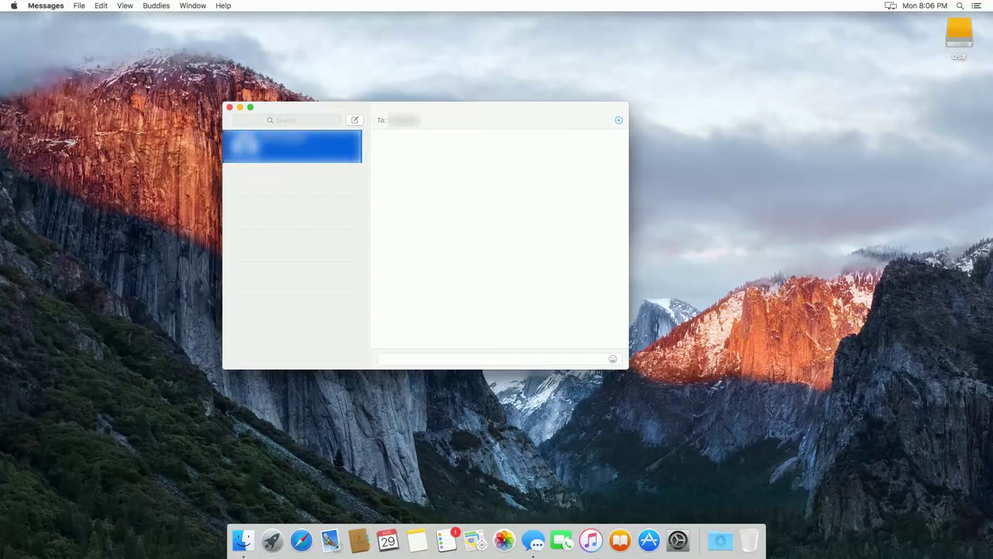
key("Return")
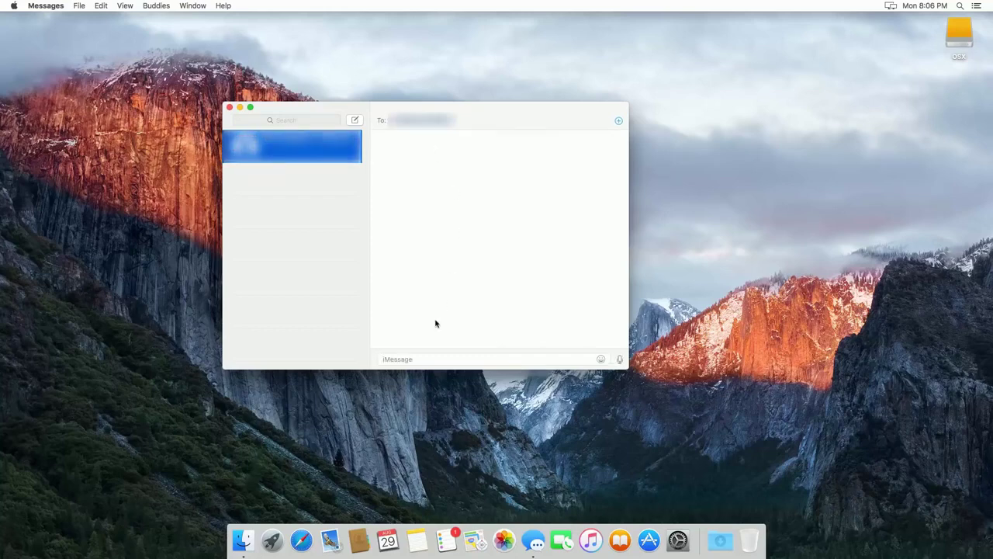
type("test")
key("Return")
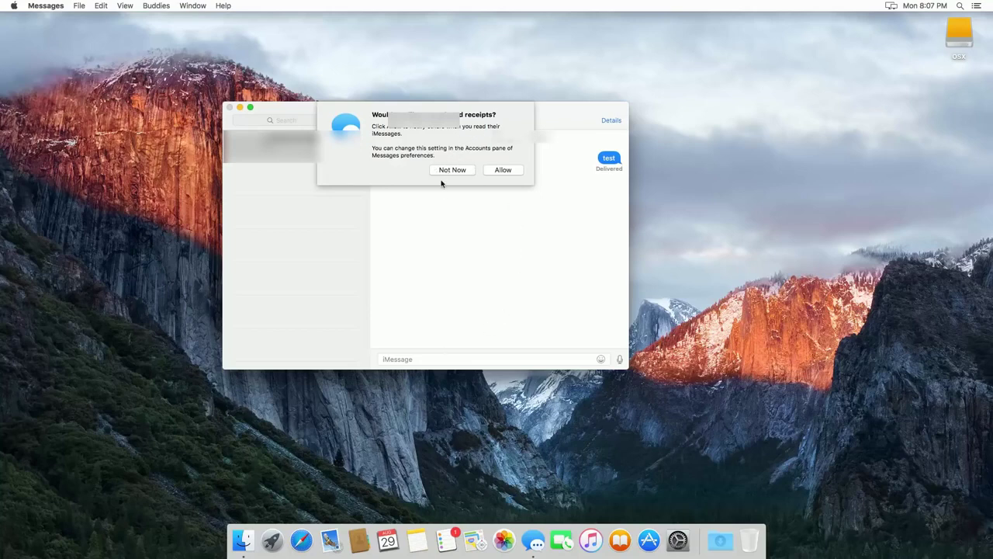
left_click(453, 170)
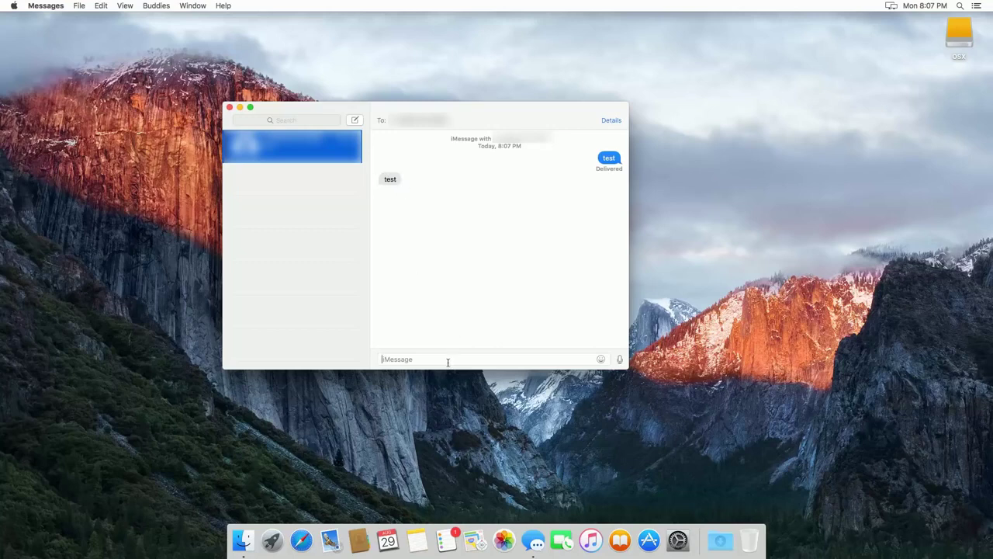
type("123")
key("Return")
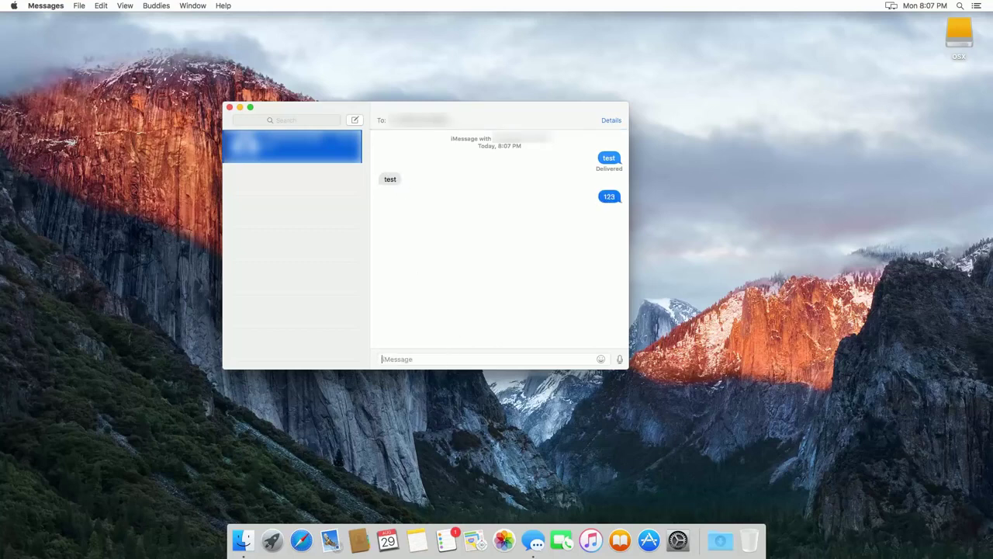